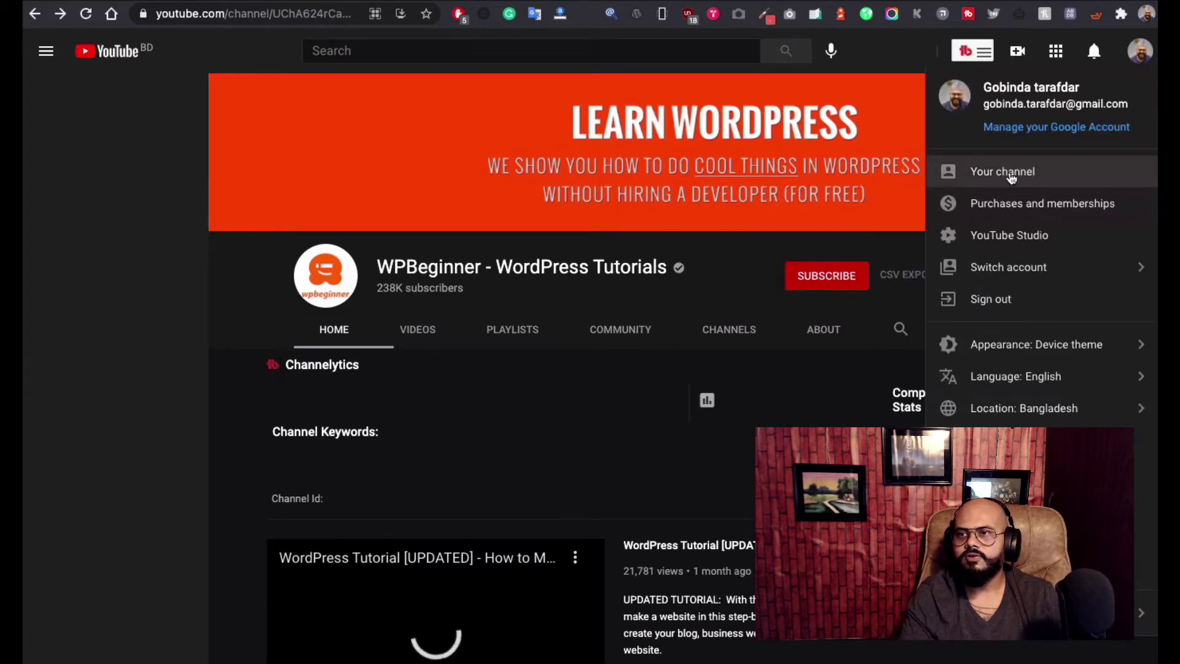
Open the signed-in account's own YouTube channel page and pause the featured video.
{"action": "left_click", "coordinate": [1014, 176]}
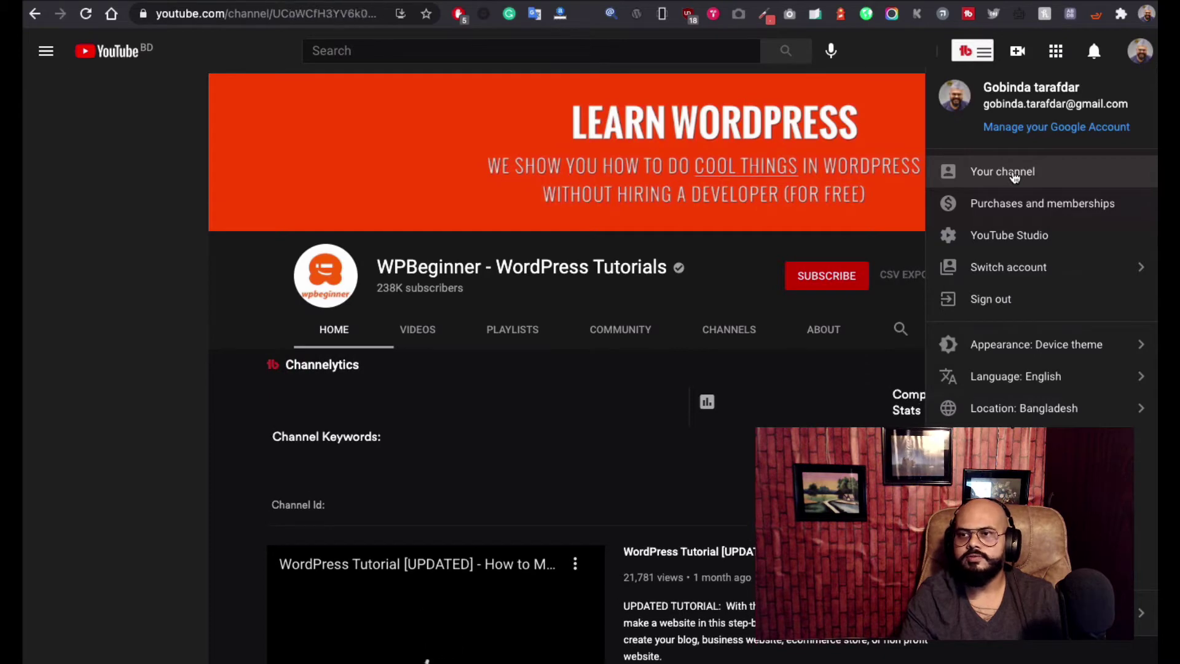
{"action": "left_click", "coordinate": [1142, 64]}
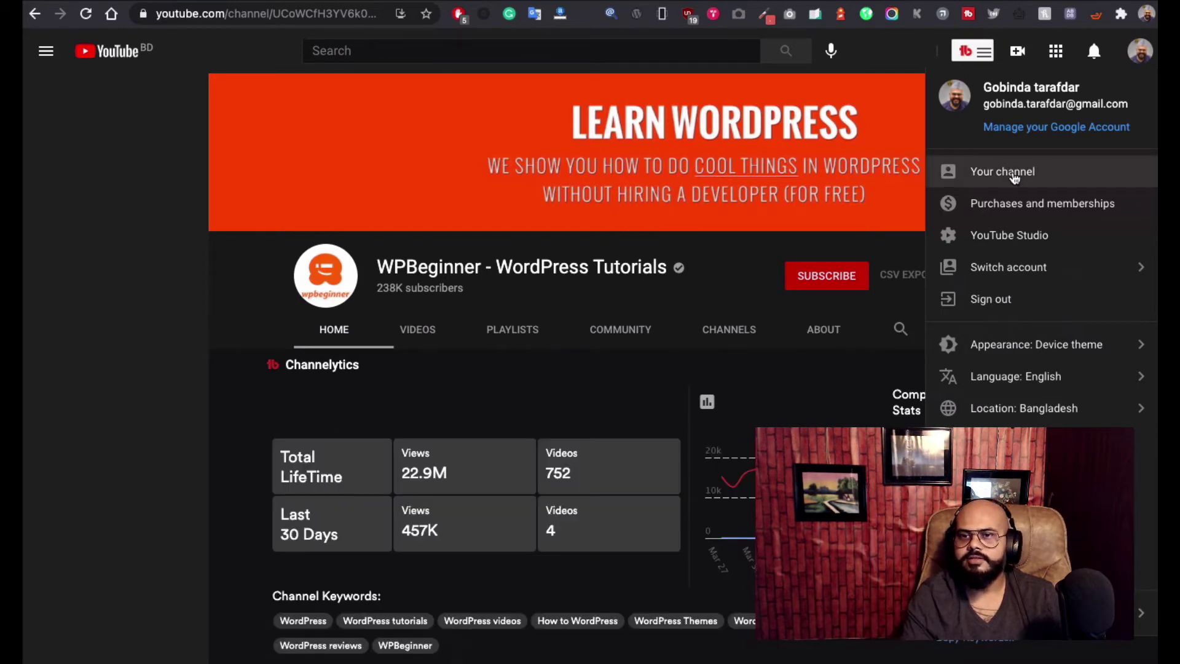
{"action": "left_click", "coordinate": [767, 167]}
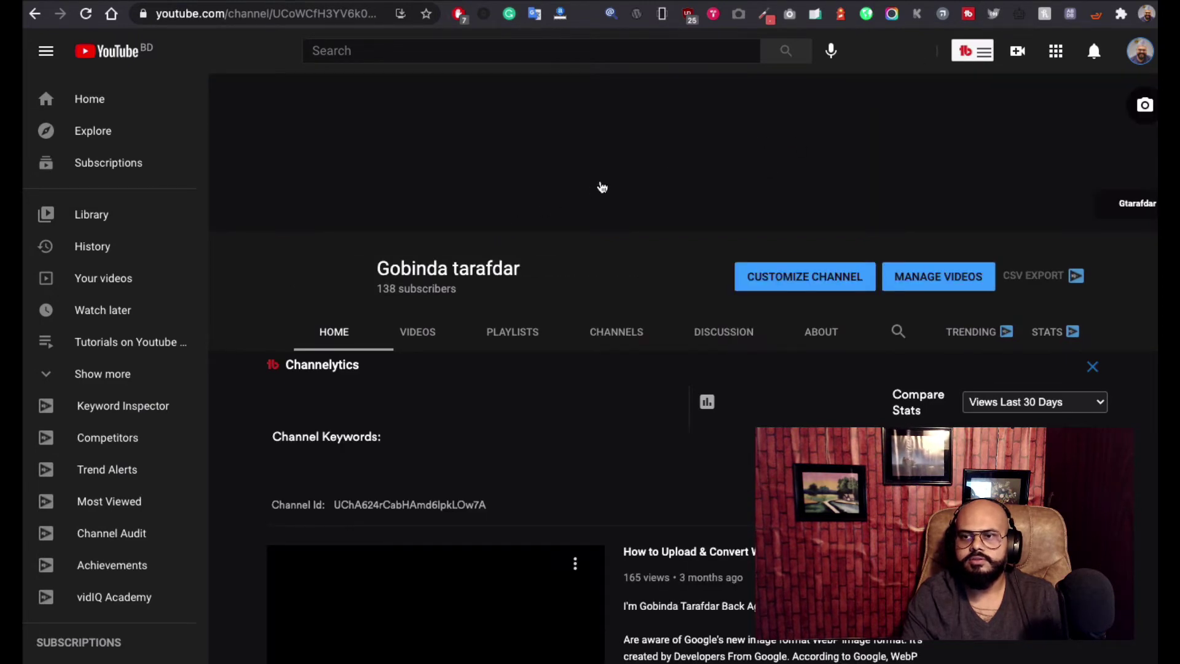
{"action": "scroll", "coordinate": [603, 187], "scroll_direction": "down", "scroll_amount": 3}
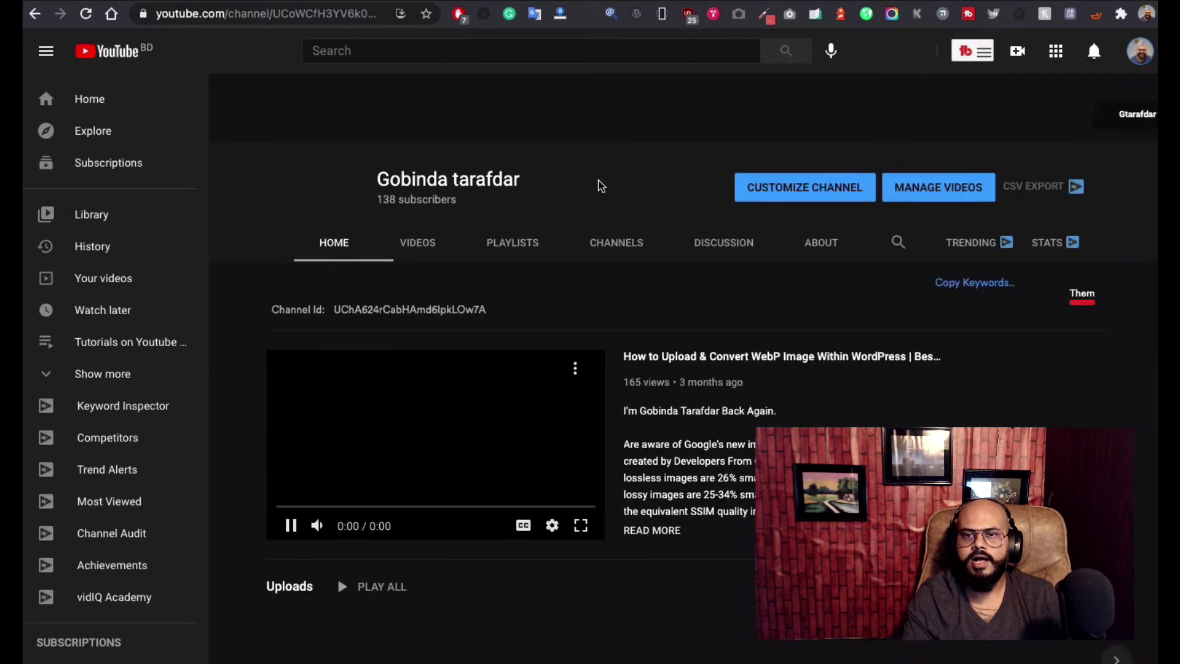
{"action": "scroll", "coordinate": [599, 185], "scroll_direction": "down", "scroll_amount": 2}
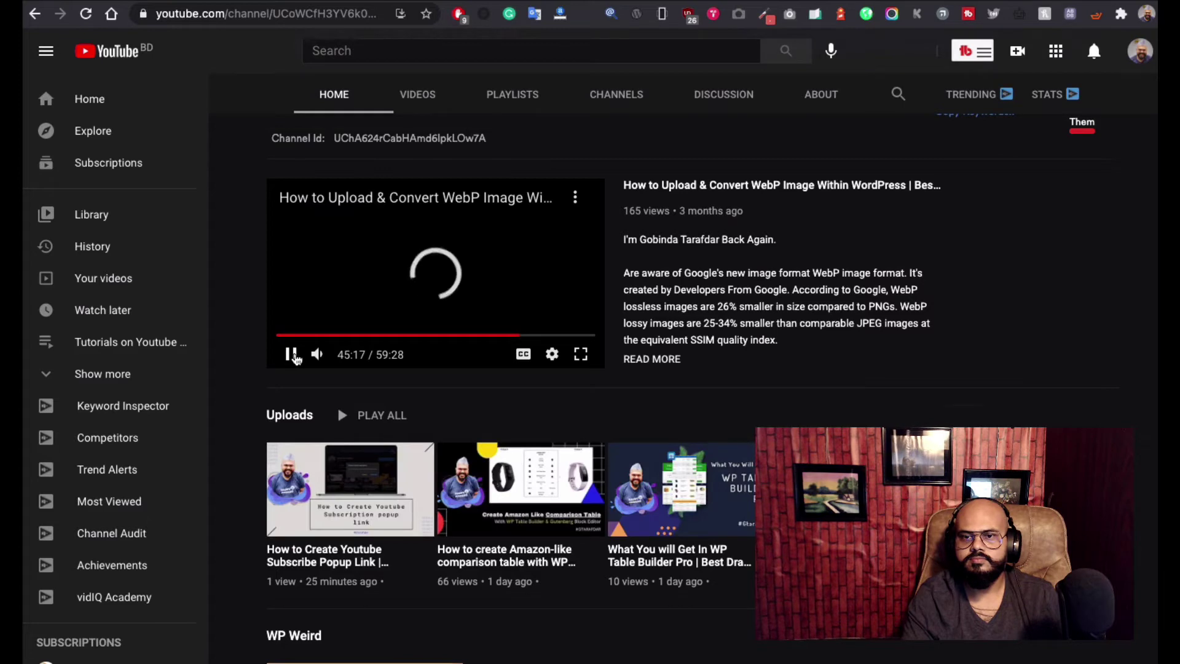
{"action": "left_click", "coordinate": [360, 317]}
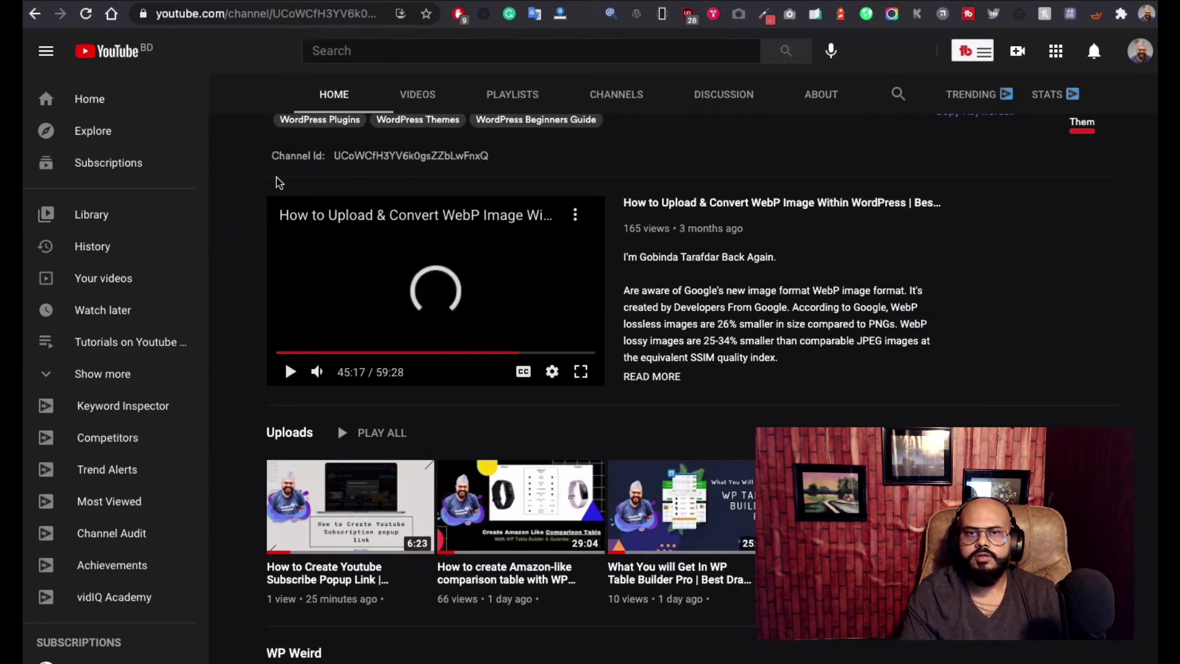
Copy the channel ID that follows "channel/" in the page's web address.
{"action": "left_click", "coordinate": [295, 14]}
{"action": "scroll", "coordinate": [640, 230], "scroll_direction": "down", "scroll_amount": 2}
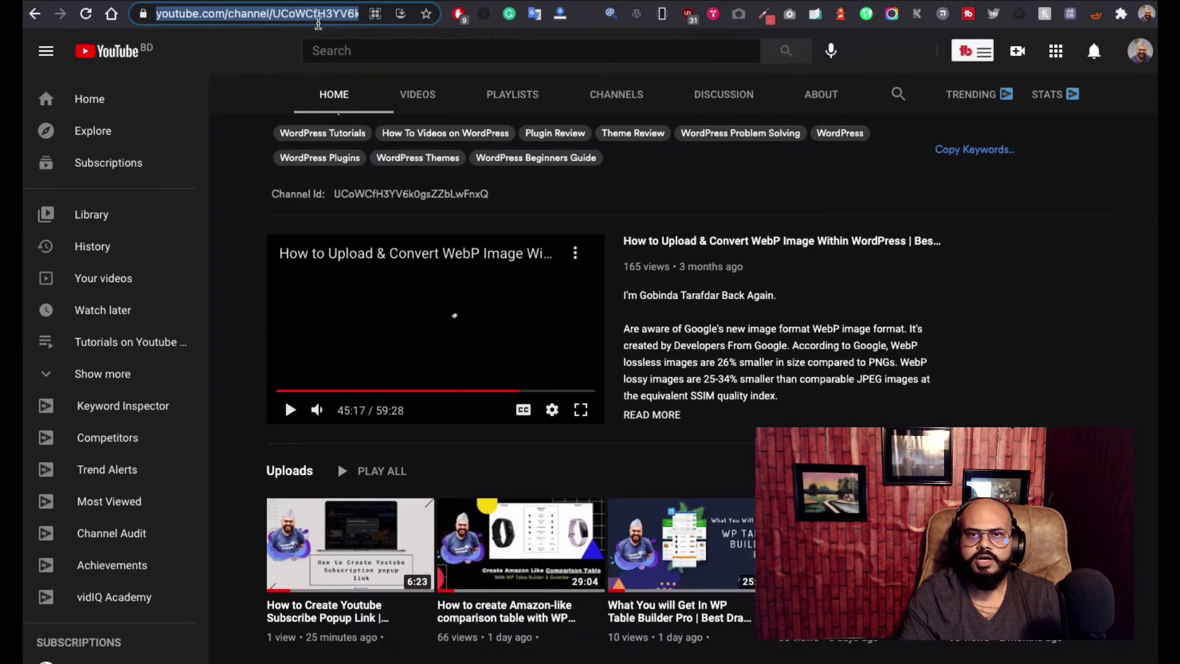
{"action": "left_click_drag", "start_coordinate": [281, 20], "coordinate": [461, 19]}
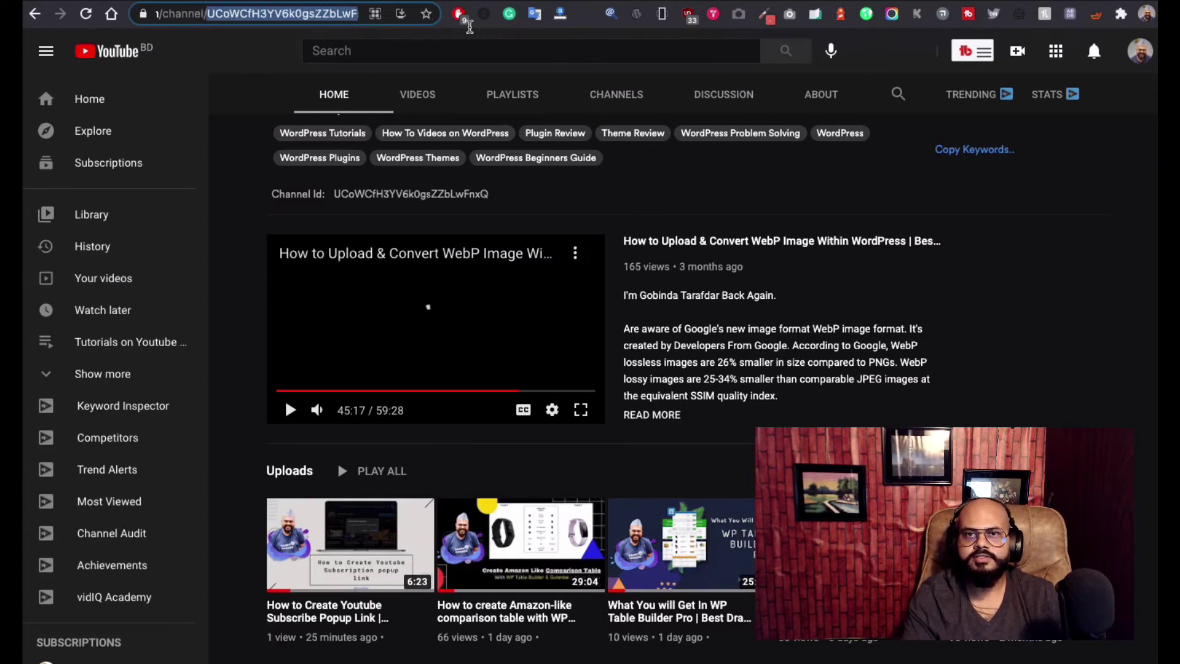
{"action": "left_click_drag", "start_coordinate": [310, 20], "coordinate": [389, 23]}
{"action": "key", "text": "ctrl+c"}
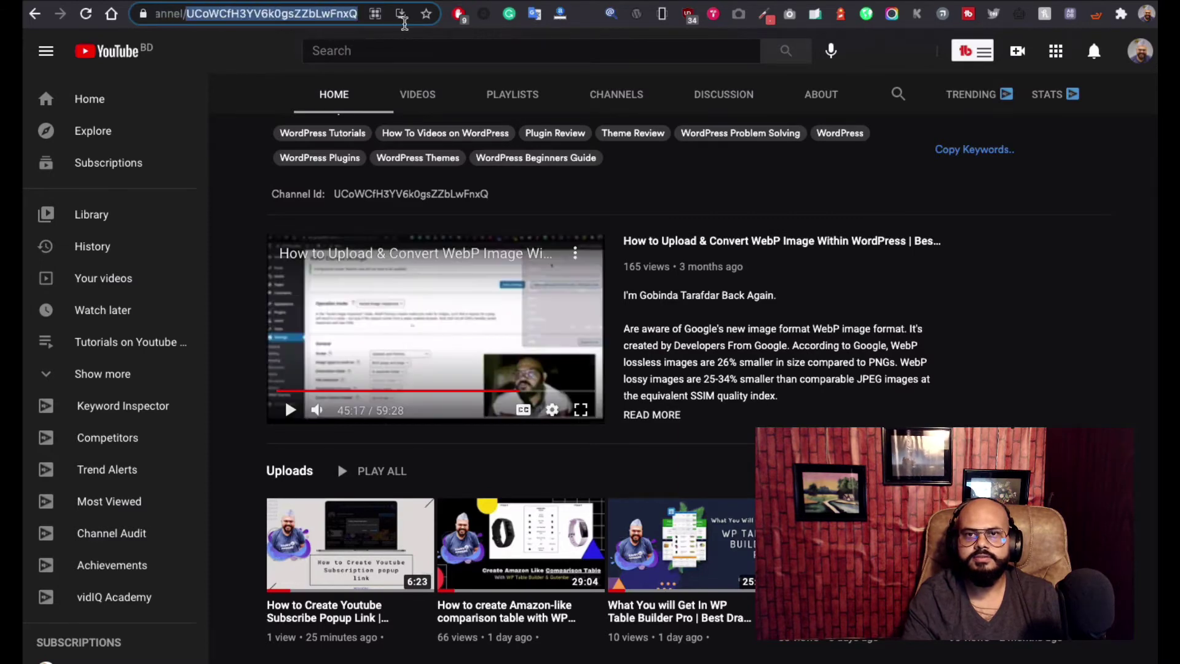
{"action": "scroll", "coordinate": [484, 146], "scroll_direction": "down", "scroll_amount": 3}
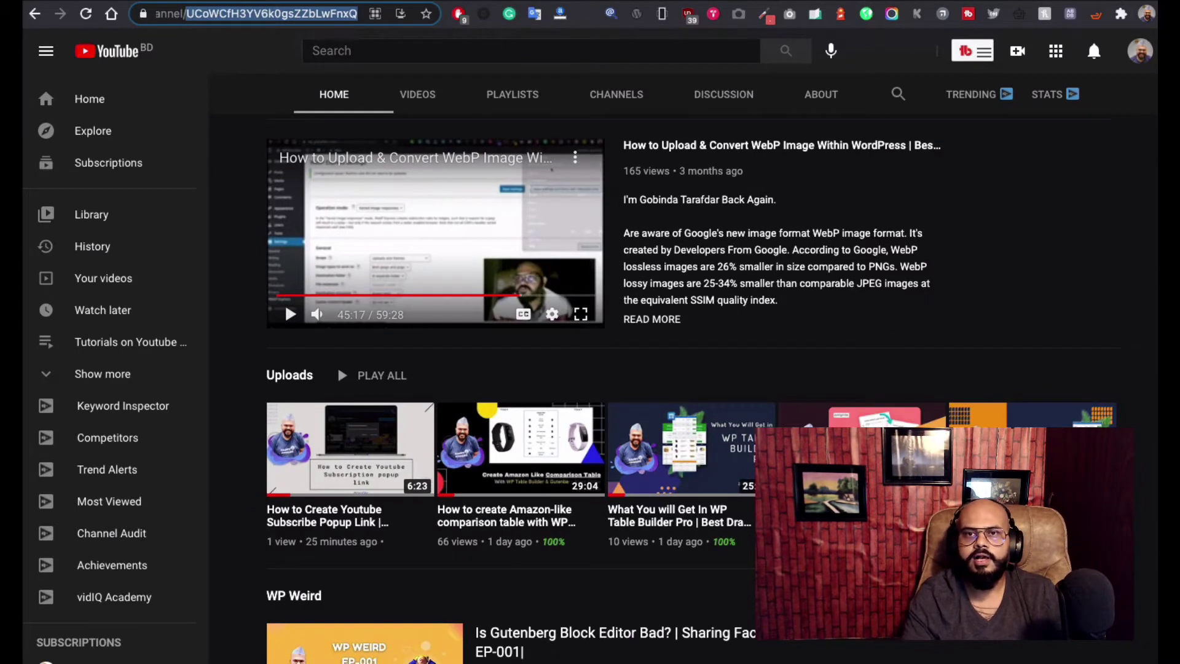
Switch to the WordPress YouTube Subscribe Bar settings and replace the Channel ID value with the copied channel ID.
{"action": "left_click", "coordinate": [123, 3]}
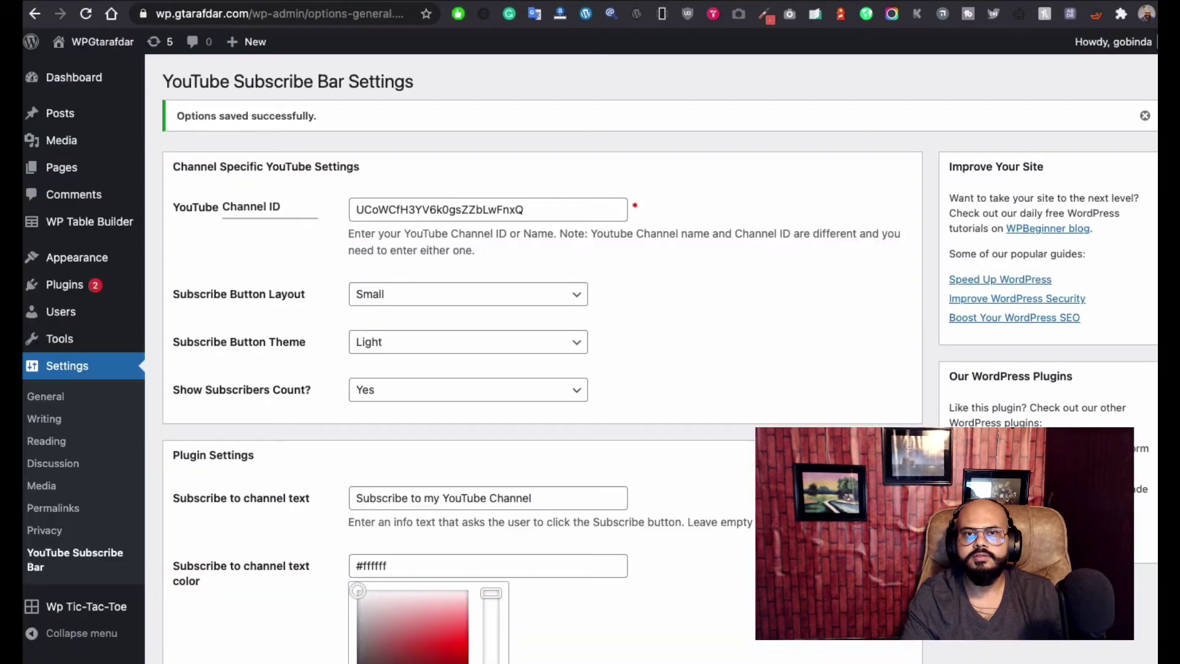
{"action": "left_click", "coordinate": [439, 208]}
{"action": "double_click", "coordinate": [440, 207]}
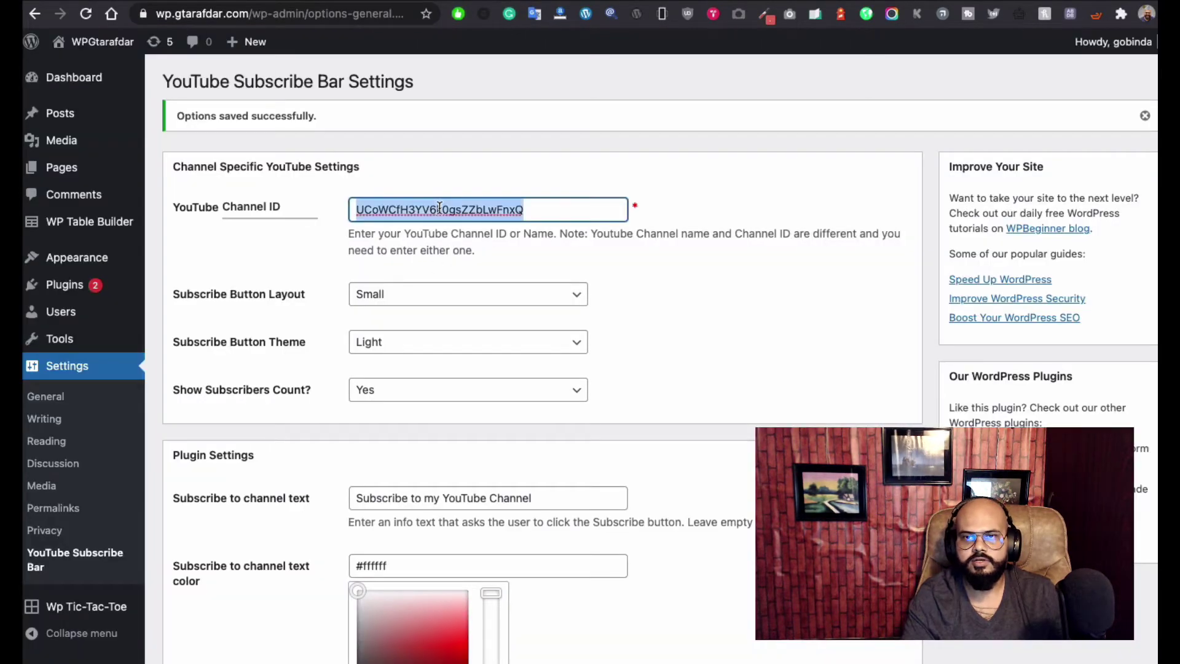
{"action": "key", "text": "ctrl+v"}
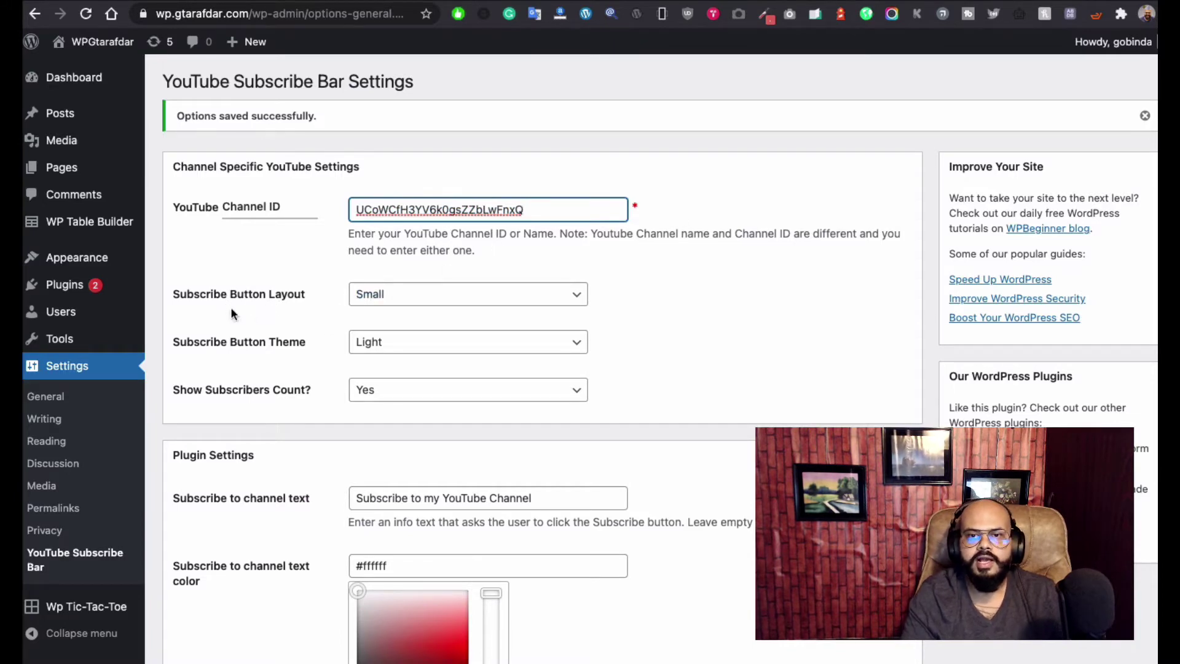
Set the Subscribe Button Layout to Full and save the plugin settings.
{"action": "left_click", "coordinate": [457, 305]}
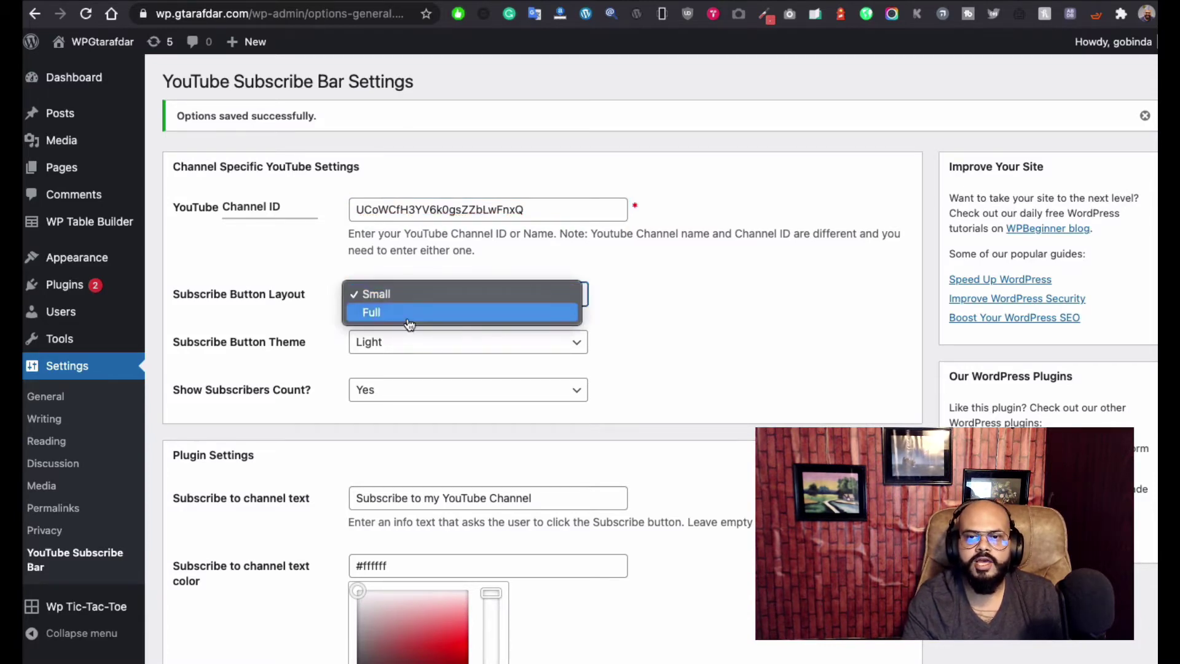
{"action": "left_click", "coordinate": [713, 307]}
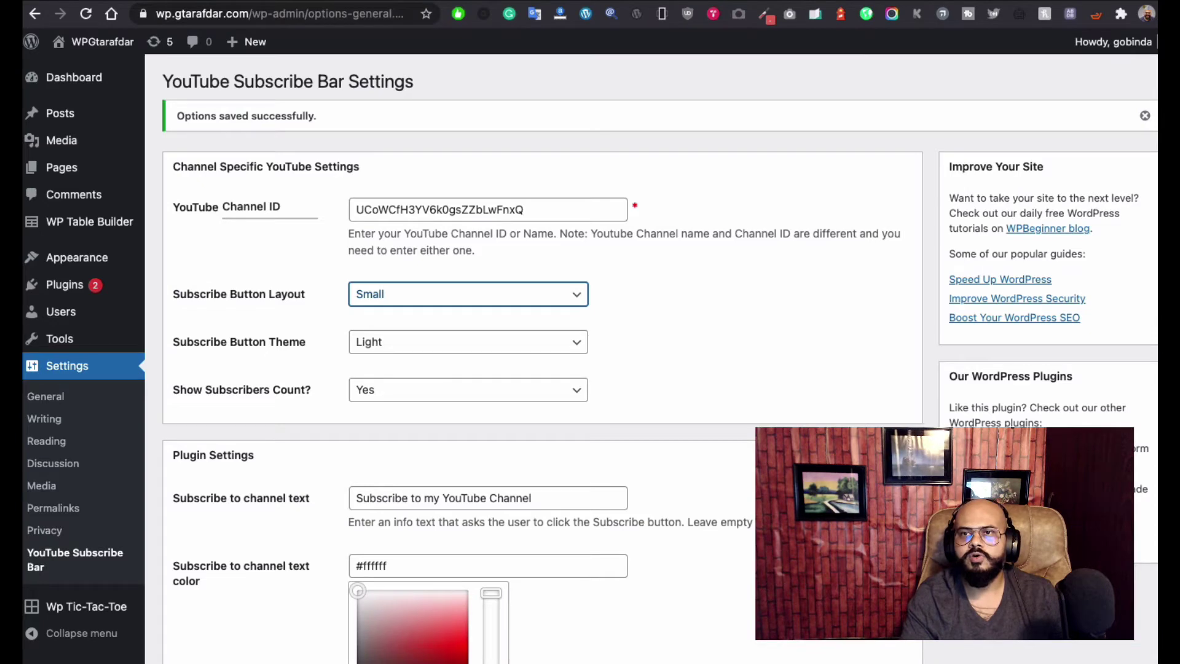
{"action": "key", "text": "ctrl+Tab"}
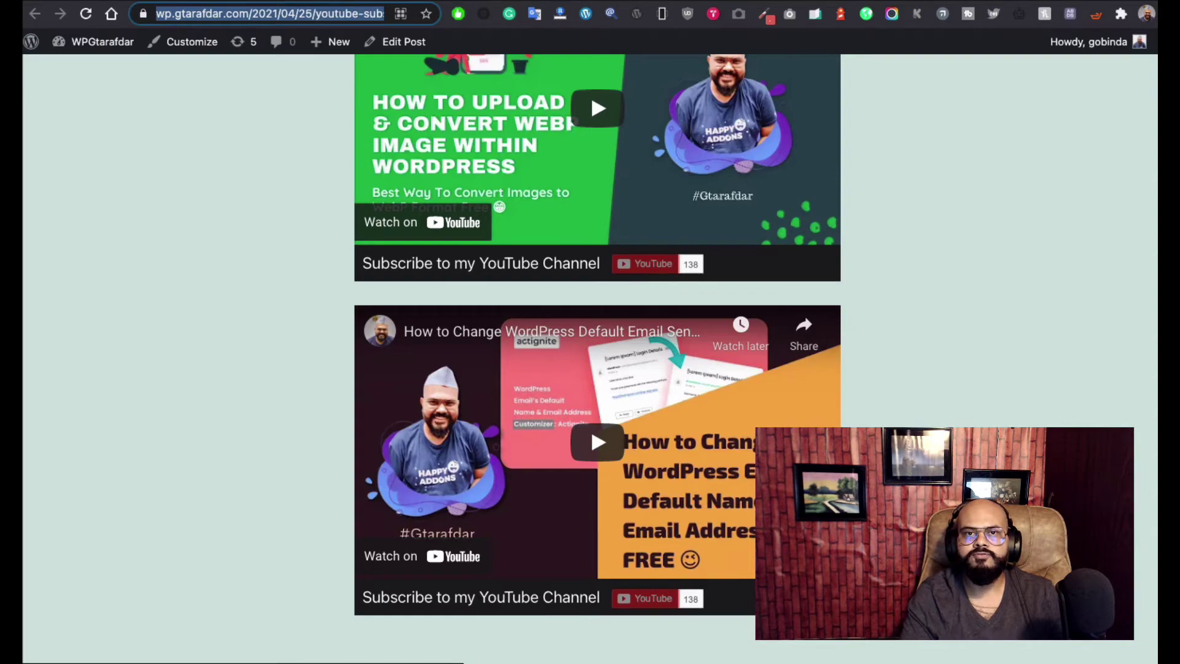
{"action": "key", "text": "ctrl+shift+Tab"}
{"action": "left_click", "coordinate": [514, 294]}
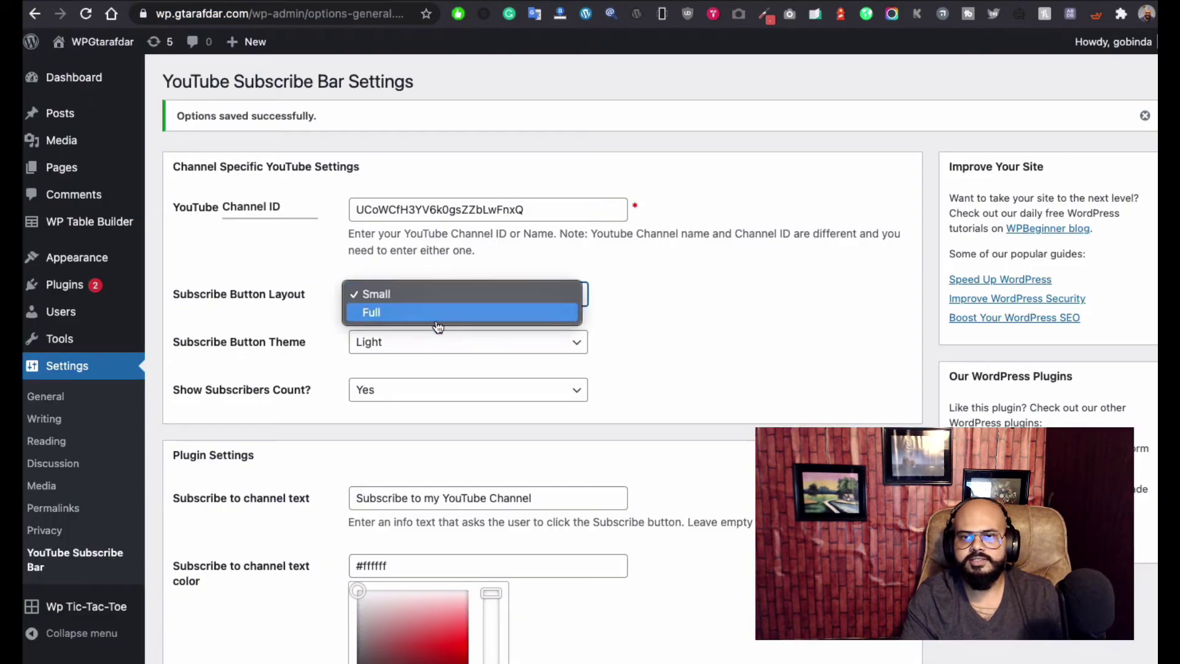
{"action": "left_click", "coordinate": [437, 320]}
{"action": "scroll", "coordinate": [671, 280], "scroll_direction": "down", "scroll_amount": 6}
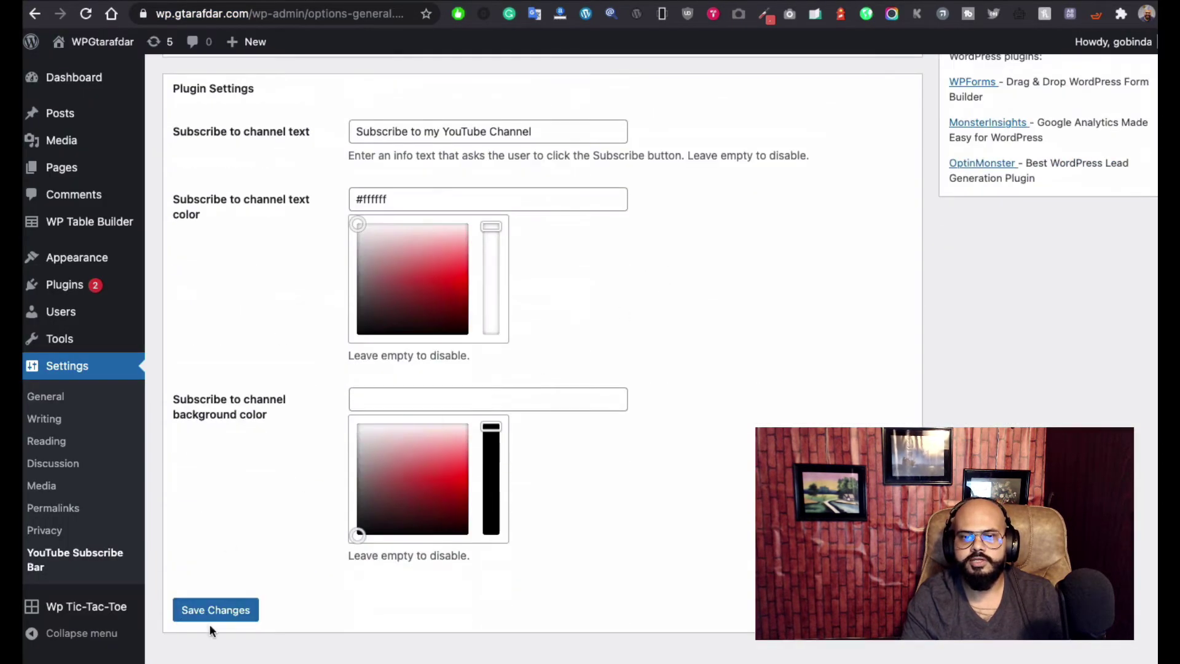
{"action": "left_click", "coordinate": [213, 610]}
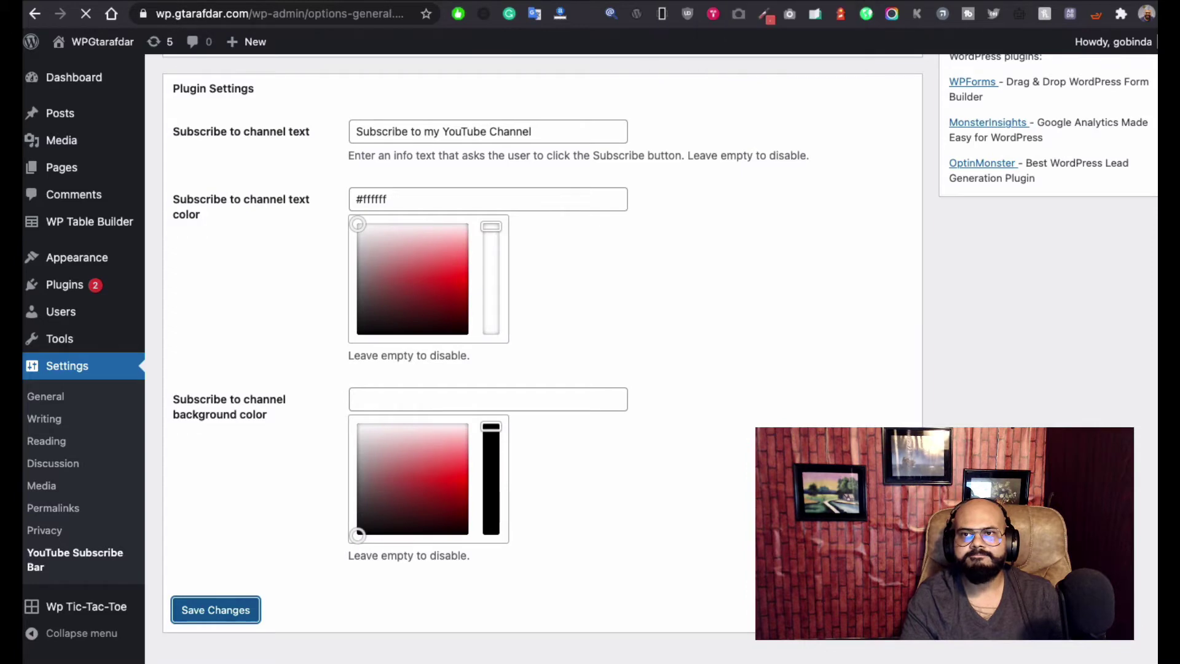
Reload the post with the embedded videos to check the subscribe bar, and return to the plugin settings.
{"action": "left_click", "coordinate": [676, 9]}
{"action": "key", "text": "Return"}
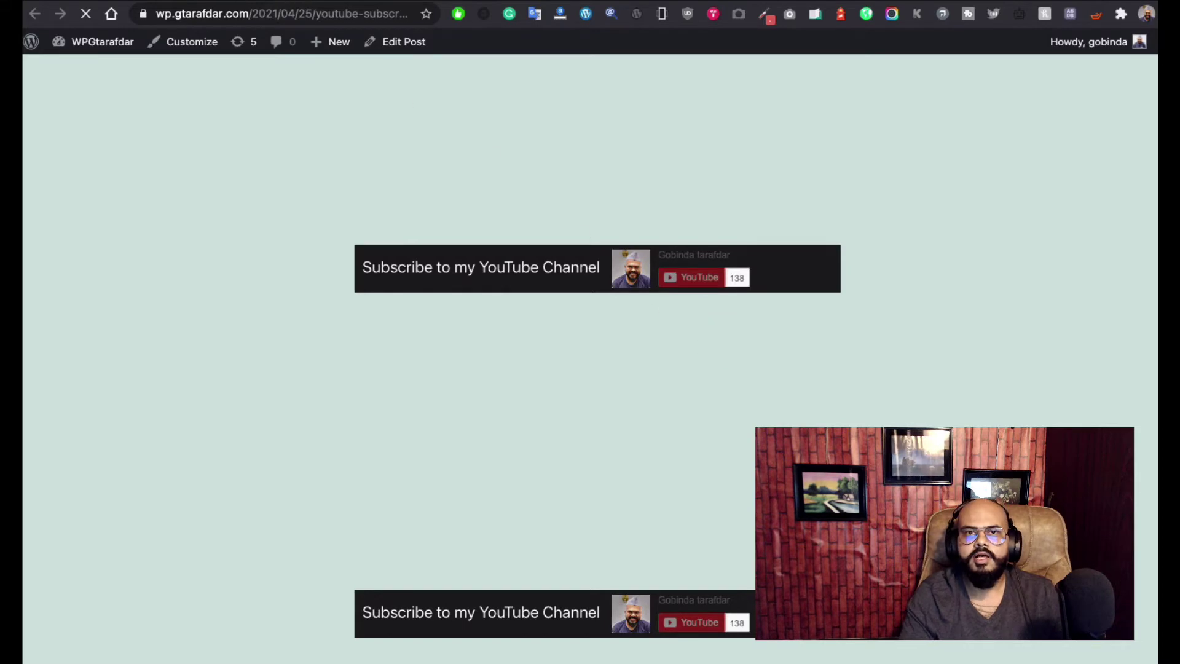
{"action": "key", "text": "ctrl+shift+Tab"}
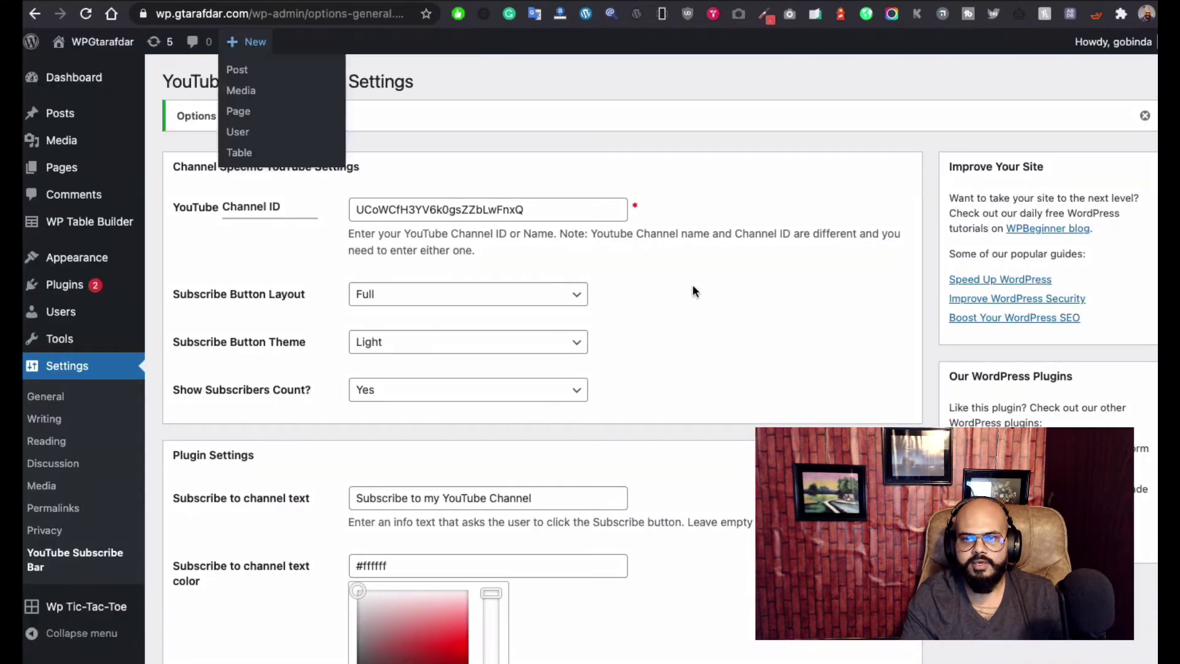
Review the available choices for Show Subscribers Count and Subscribe Button Theme.
{"action": "scroll", "coordinate": [692, 286], "scroll_direction": "down", "scroll_amount": 5}
{"action": "scroll", "coordinate": [693, 286], "scroll_direction": "up", "scroll_amount": 2}
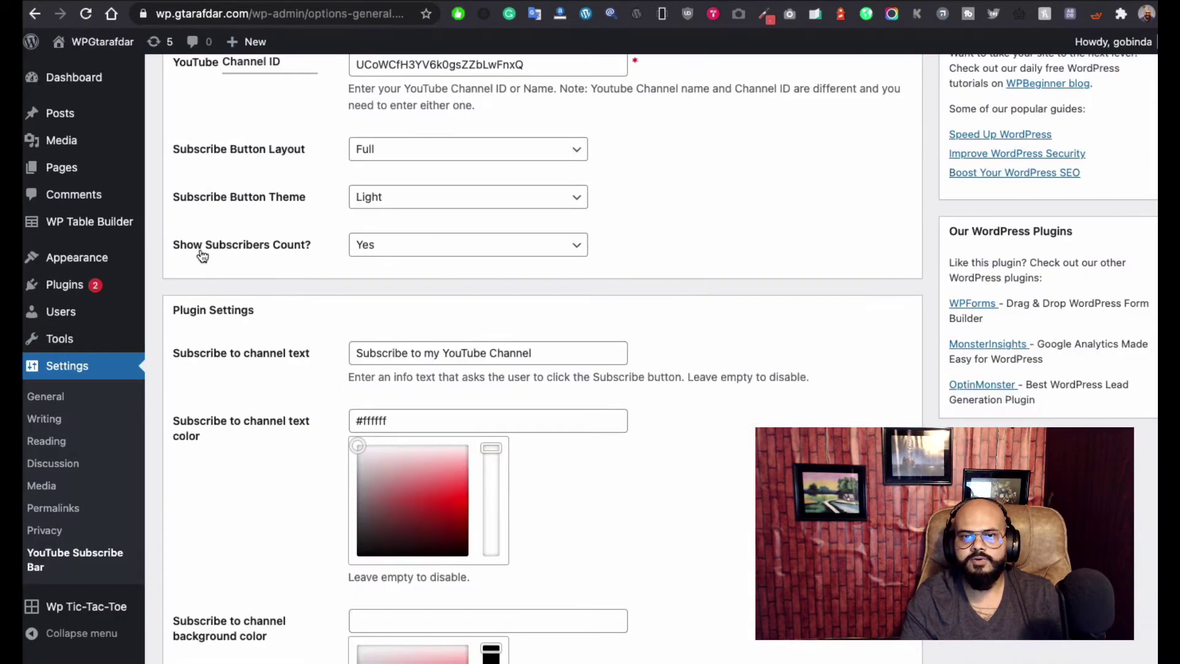
{"action": "left_click", "coordinate": [445, 253]}
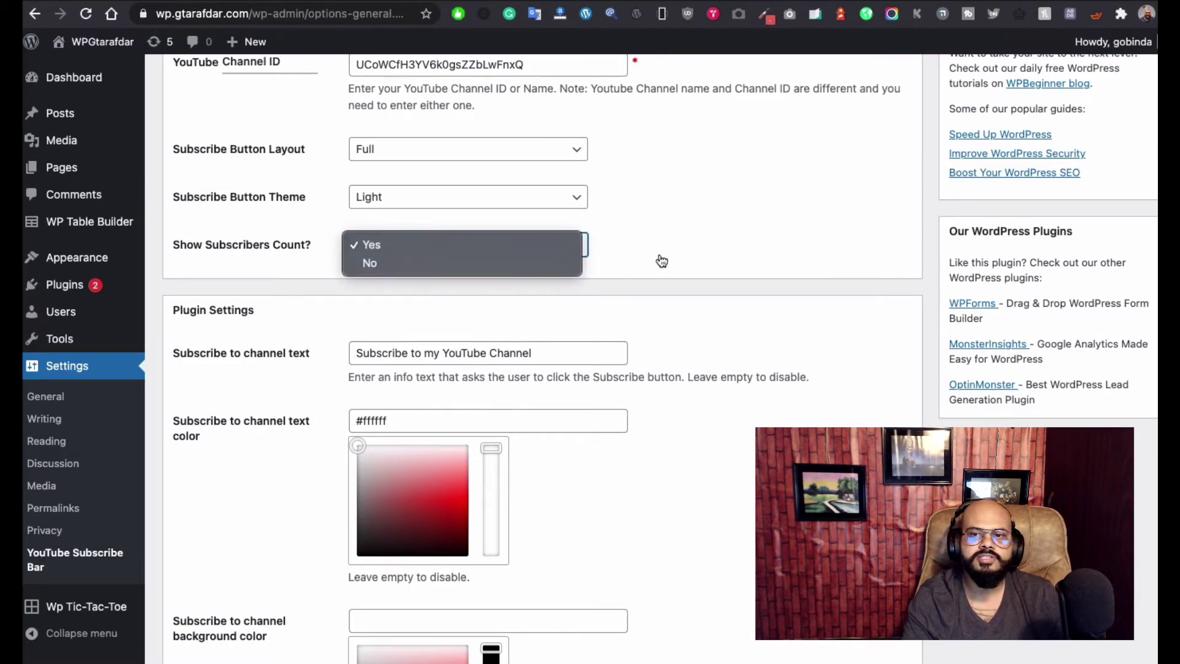
{"action": "left_click", "coordinate": [681, 260]}
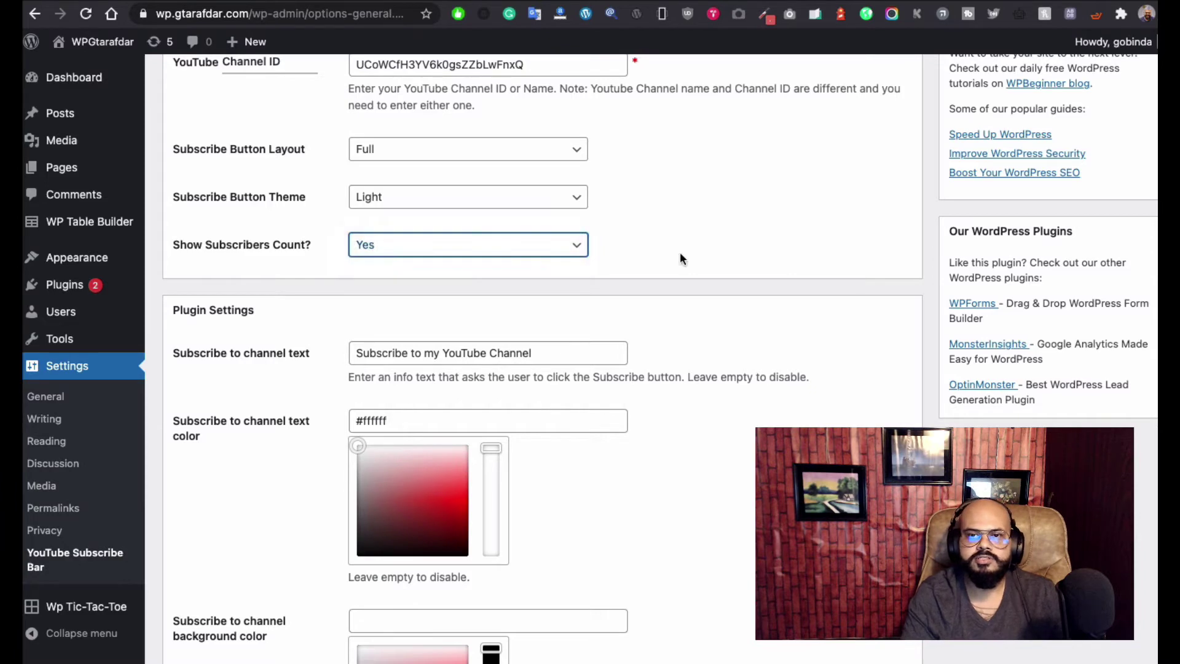
{"action": "scroll", "coordinate": [680, 252], "scroll_direction": "up", "scroll_amount": 1}
{"action": "left_click", "coordinate": [497, 210]}
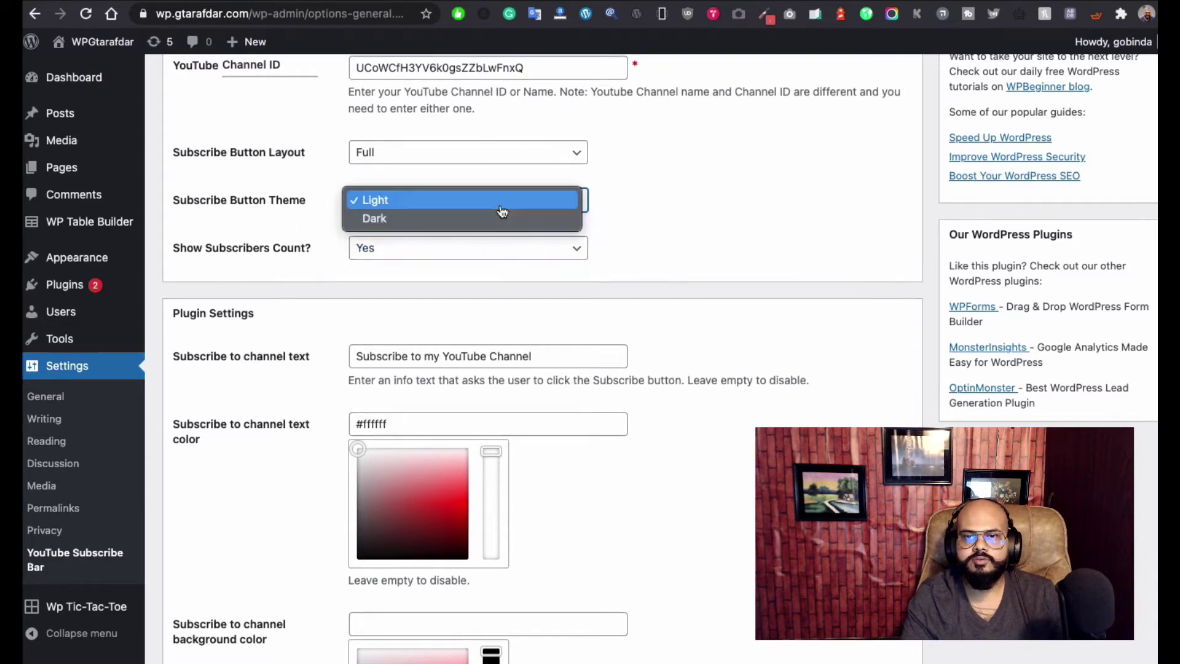
{"action": "left_click", "coordinate": [700, 214]}
{"action": "scroll", "coordinate": [690, 212], "scroll_direction": "up", "scroll_amount": 1}
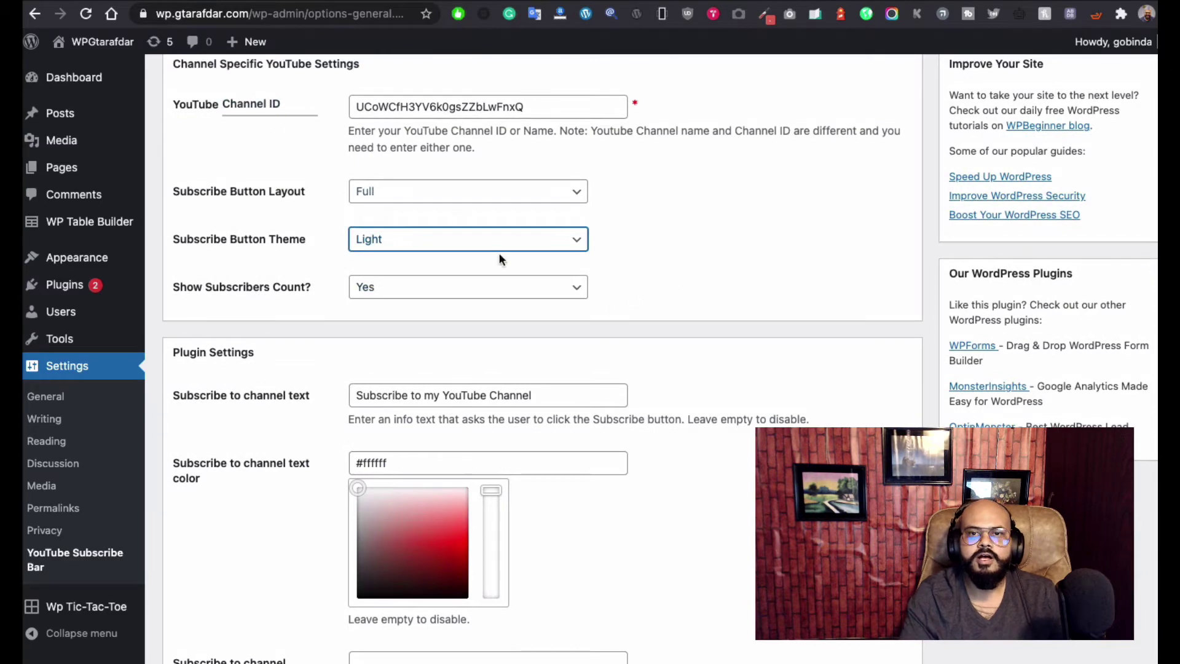
Try the Channel Name option as the YouTube identifier type and return it to Channel ID.
{"action": "left_click", "coordinate": [278, 112]}
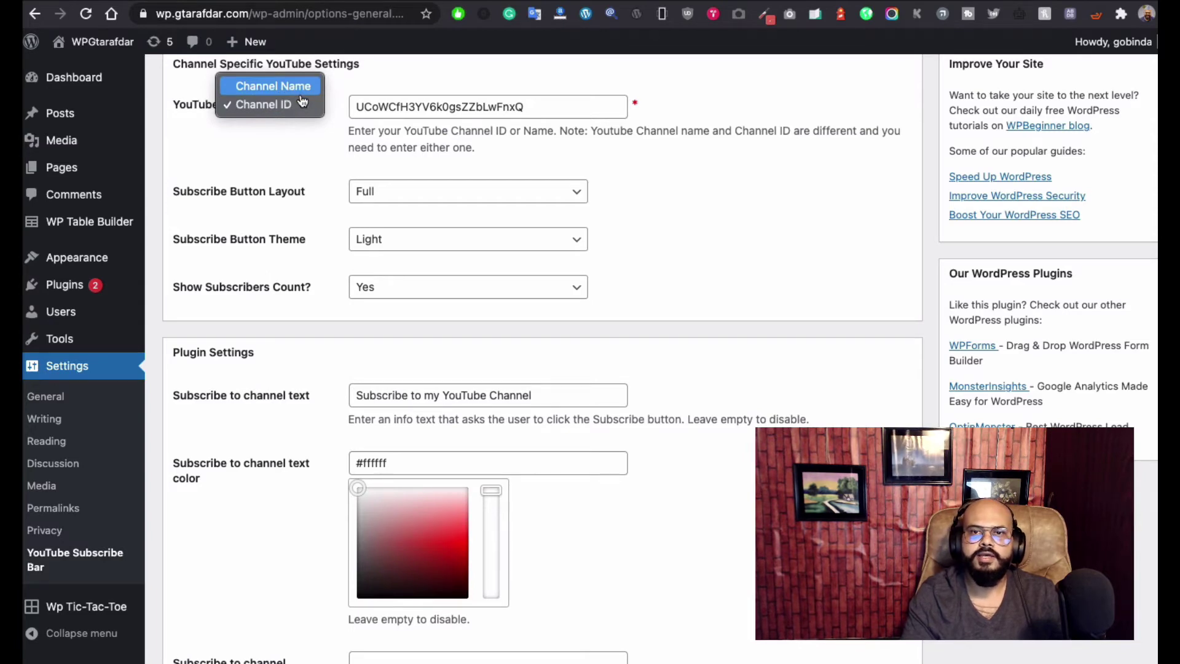
{"action": "left_click", "coordinate": [299, 88]}
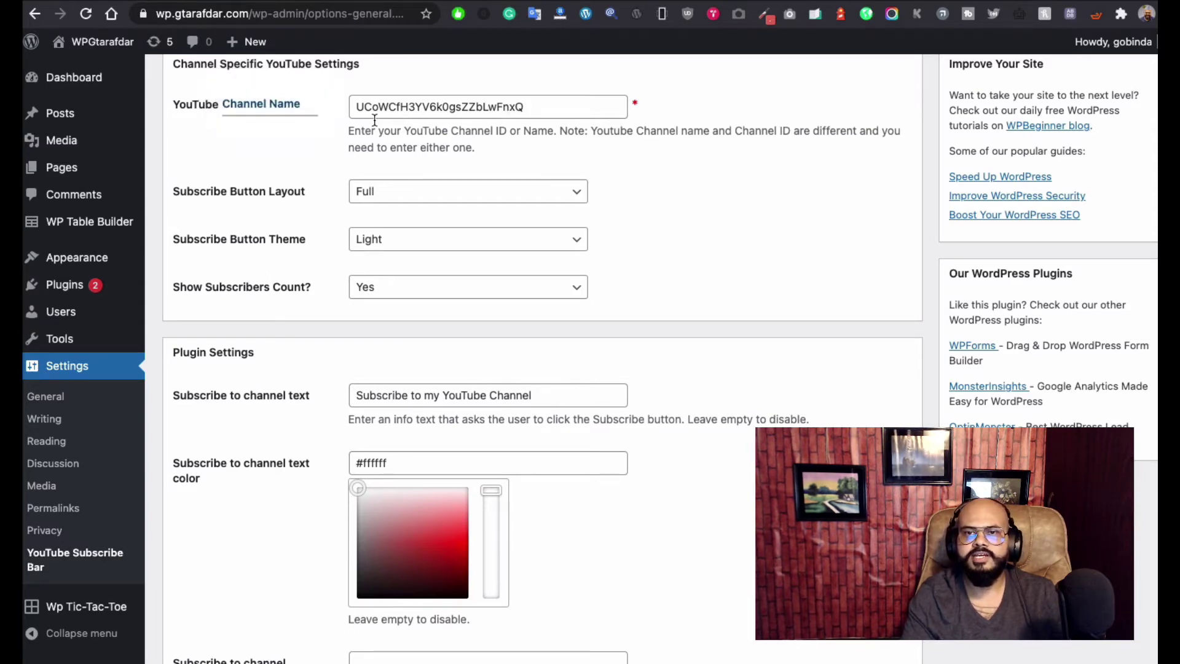
{"action": "left_click", "coordinate": [284, 113]}
{"action": "left_click", "coordinate": [263, 121]}
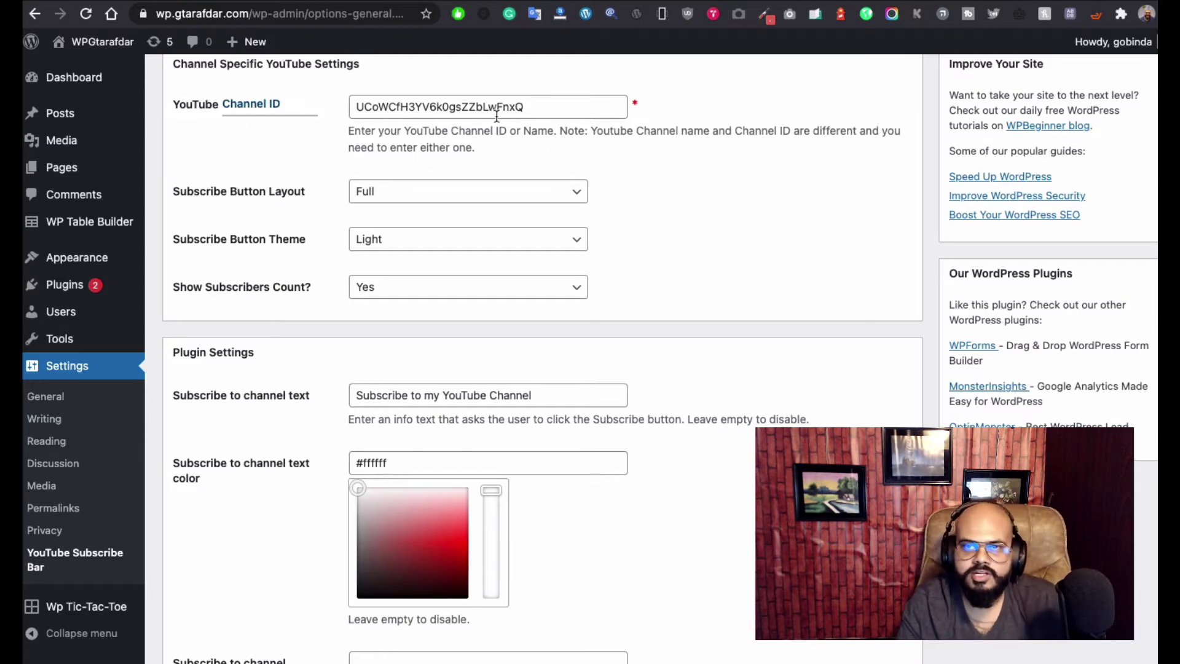
Compare the Subscribe to channel text setting with the call-to-action under the post's embedded videos, and return to the plugin settings.
{"action": "scroll", "coordinate": [663, 180], "scroll_direction": "down", "scroll_amount": 5}
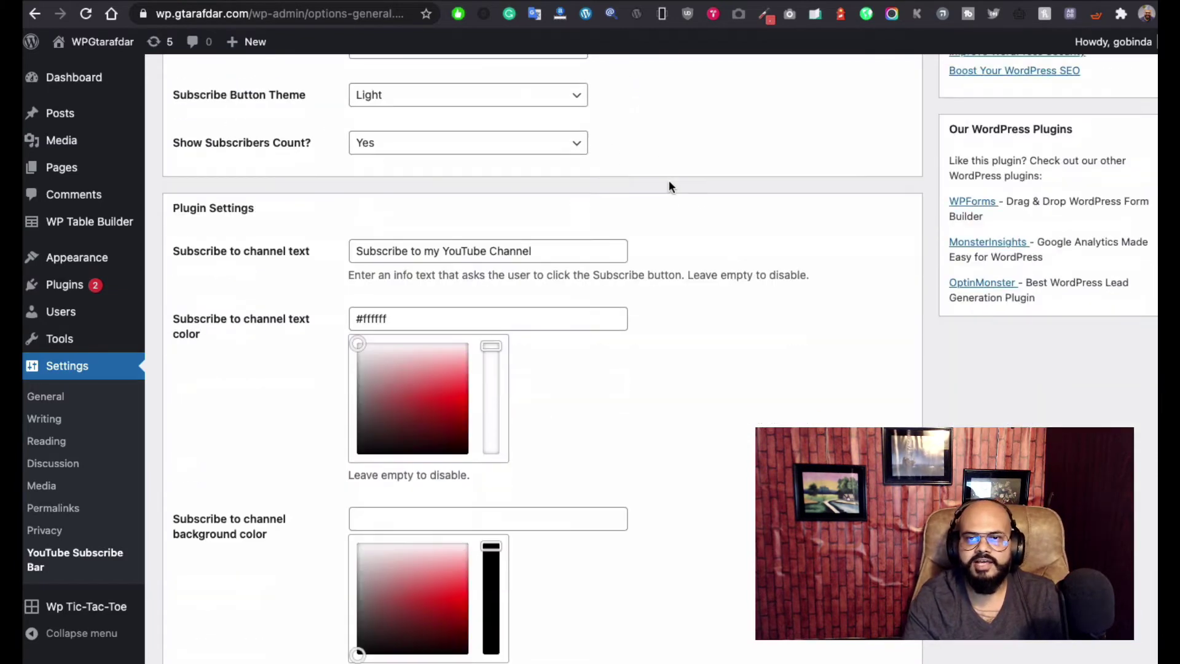
{"action": "left_click", "coordinate": [395, 253]}
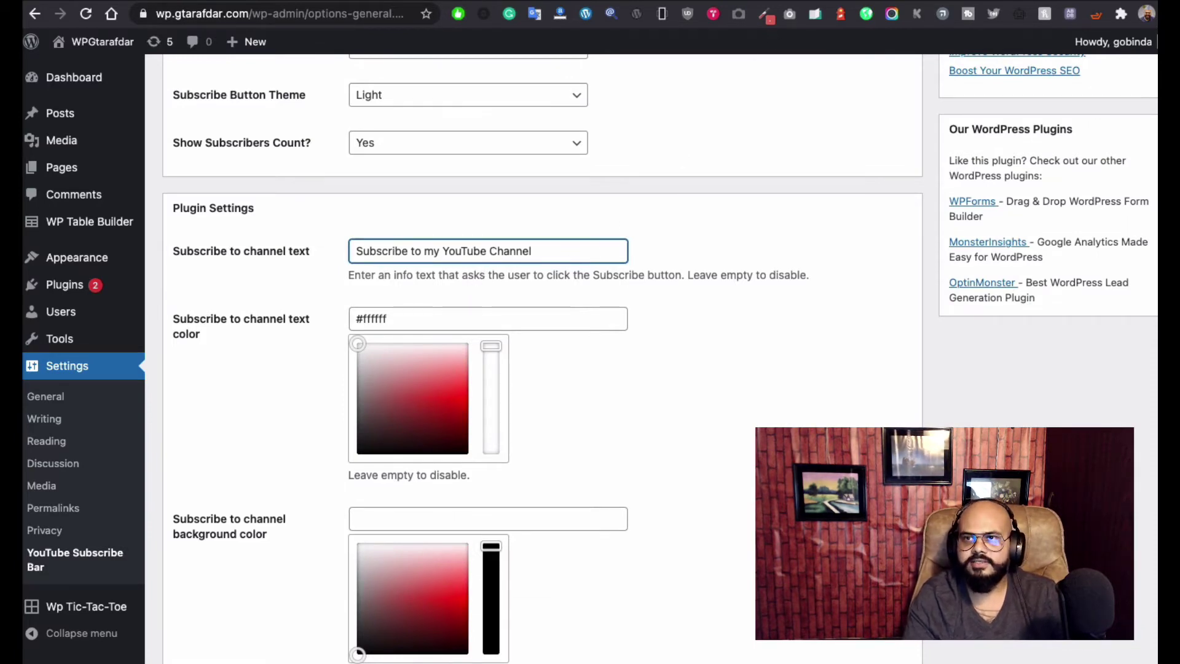
{"action": "key", "text": "ctrl+Tab"}
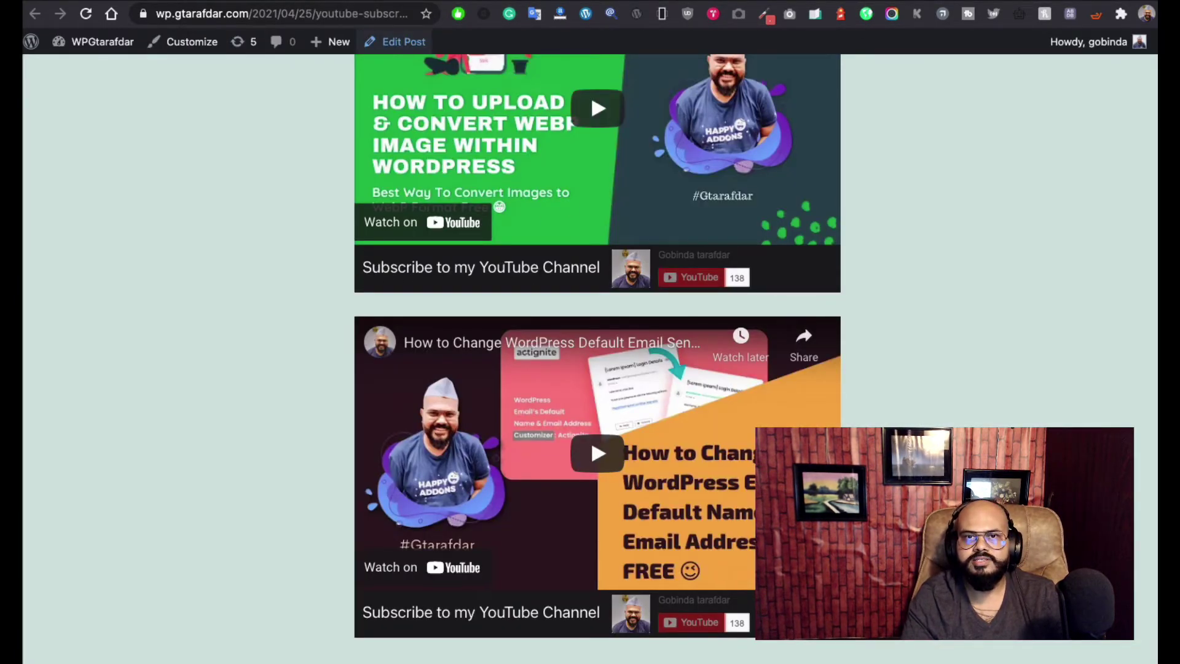
{"action": "key", "text": "ctrl+shift+Tab"}
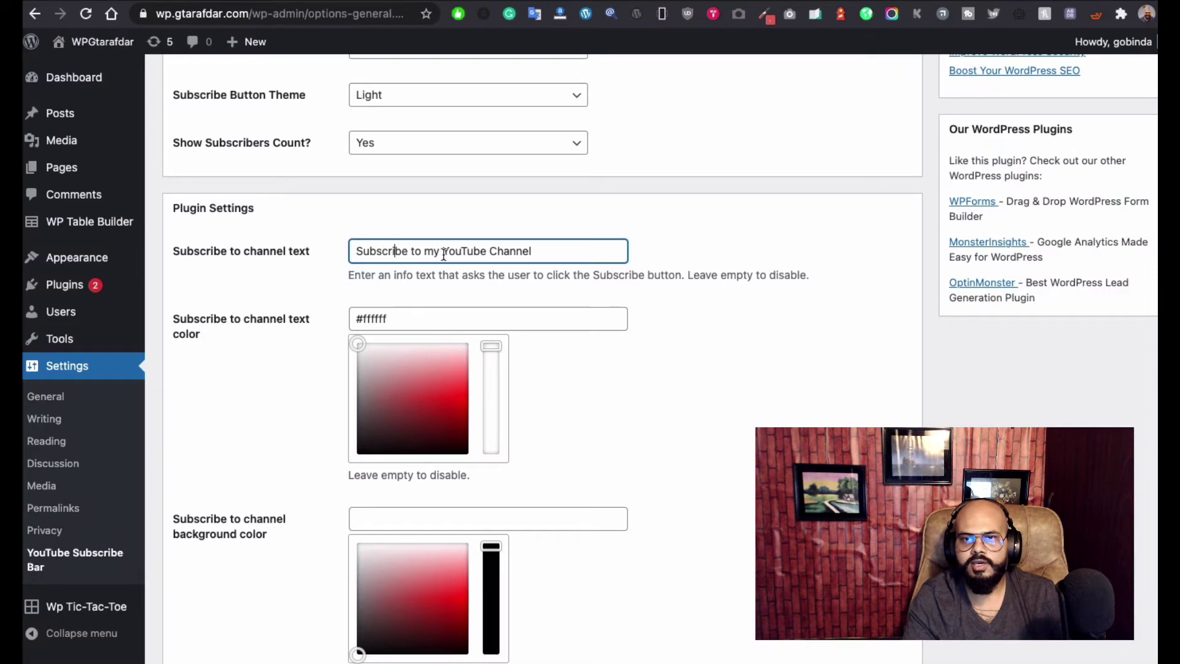
Shorten the Subscribe to channel text to "Subscribe to my YouTube" and save the plugin settings.
{"action": "left_click_drag", "start_coordinate": [441, 254], "coordinate": [424, 253]}
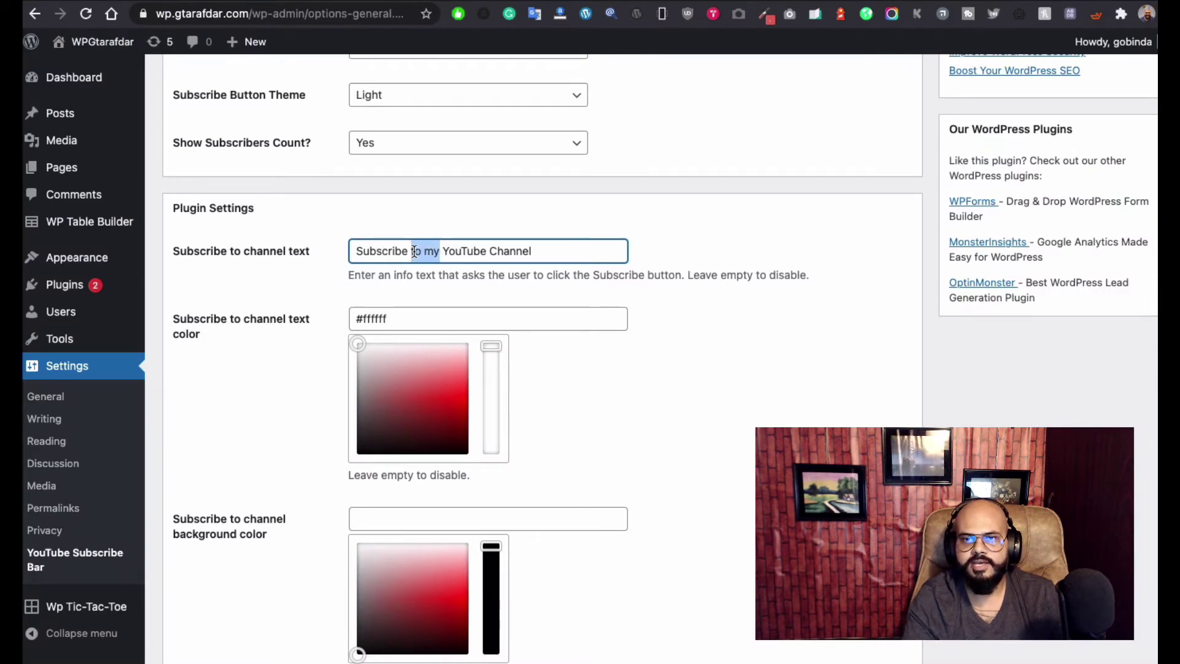
{"action": "left_click_drag", "start_coordinate": [414, 252], "coordinate": [428, 254]}
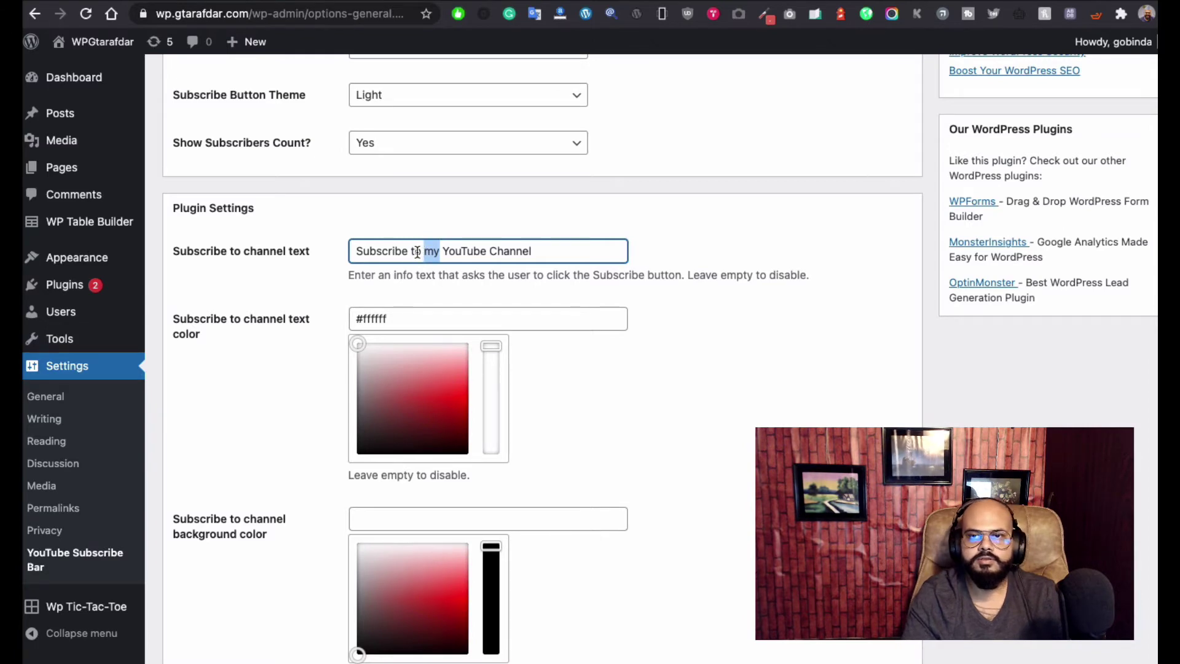
{"action": "left_click", "coordinate": [416, 252]}
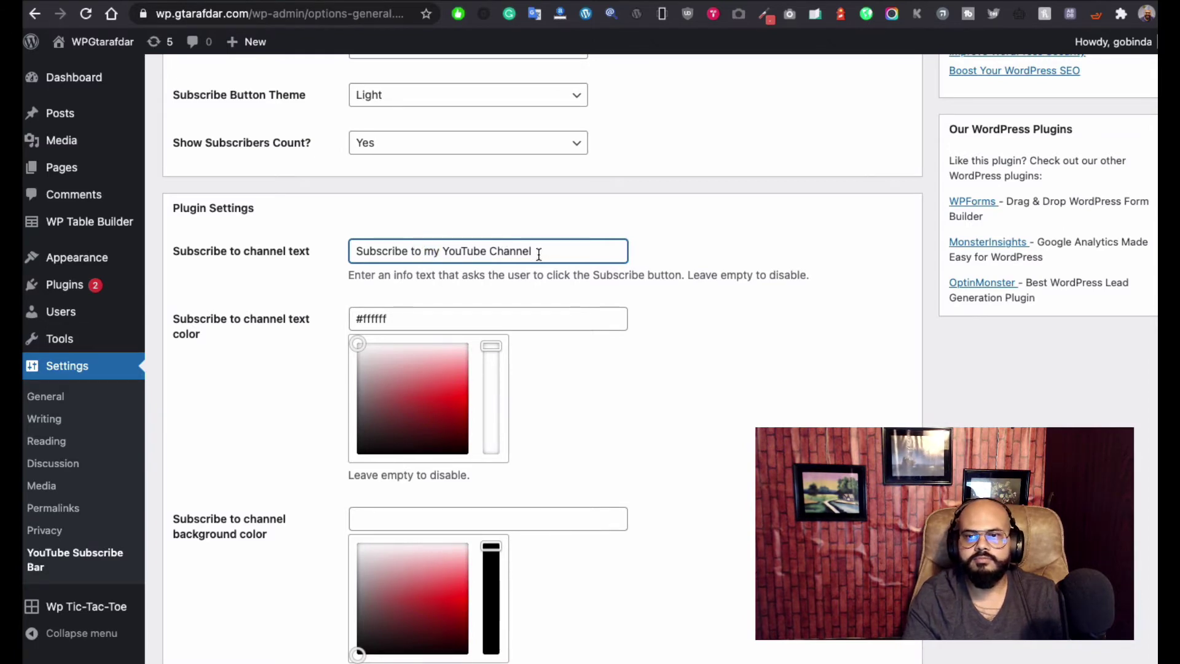
{"action": "left_click_drag", "start_coordinate": [540, 253], "coordinate": [491, 252]}
{"action": "key", "text": "BackSpace"}
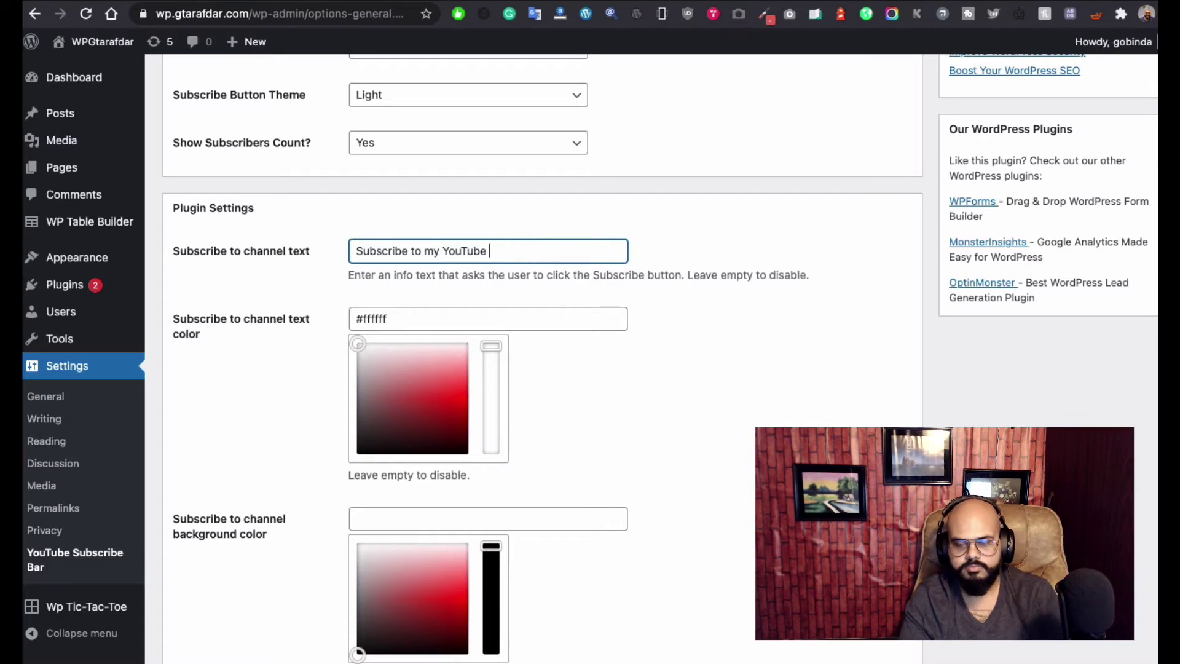
{"action": "scroll", "coordinate": [769, 327], "scroll_direction": "down", "scroll_amount": 2}
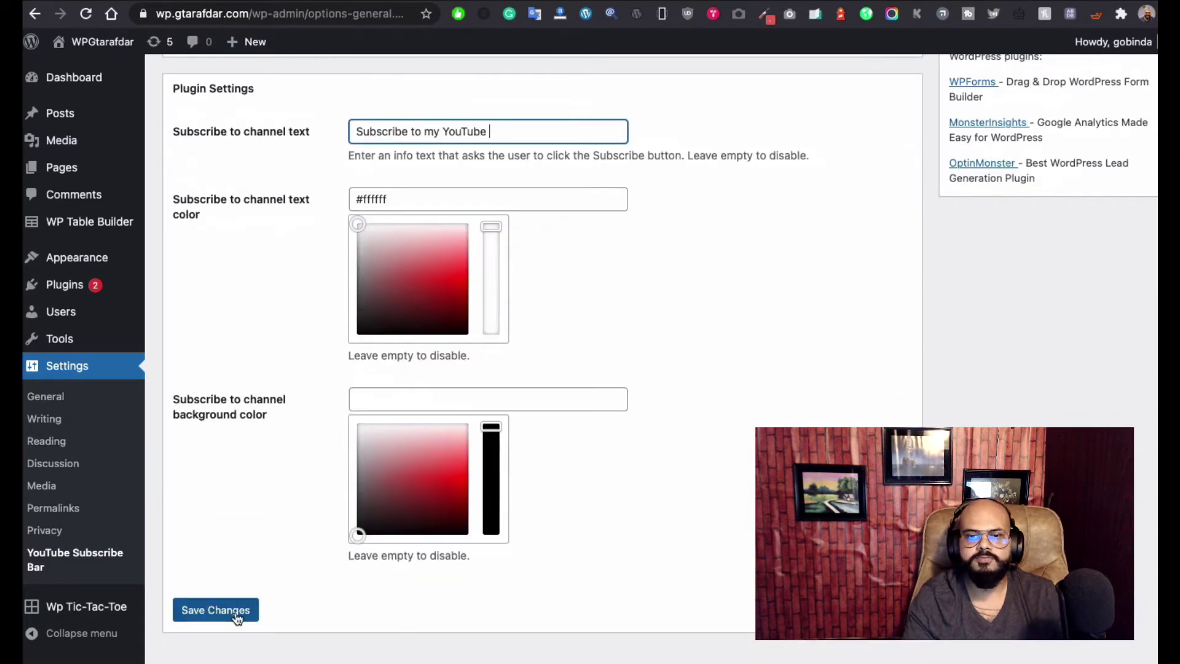
{"action": "left_click", "coordinate": [215, 609]}
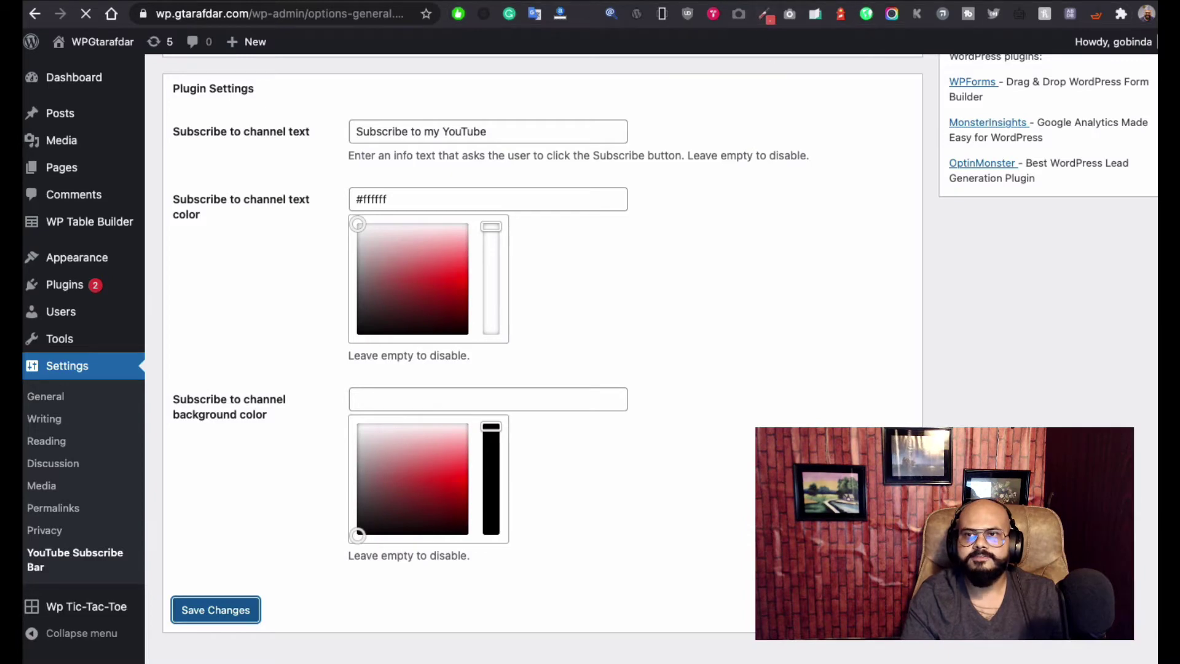
Reload the post to check the call-to-action text in the subscribe bars, and return to the plugin settings.
{"action": "key", "text": "ctrl+Tab"}
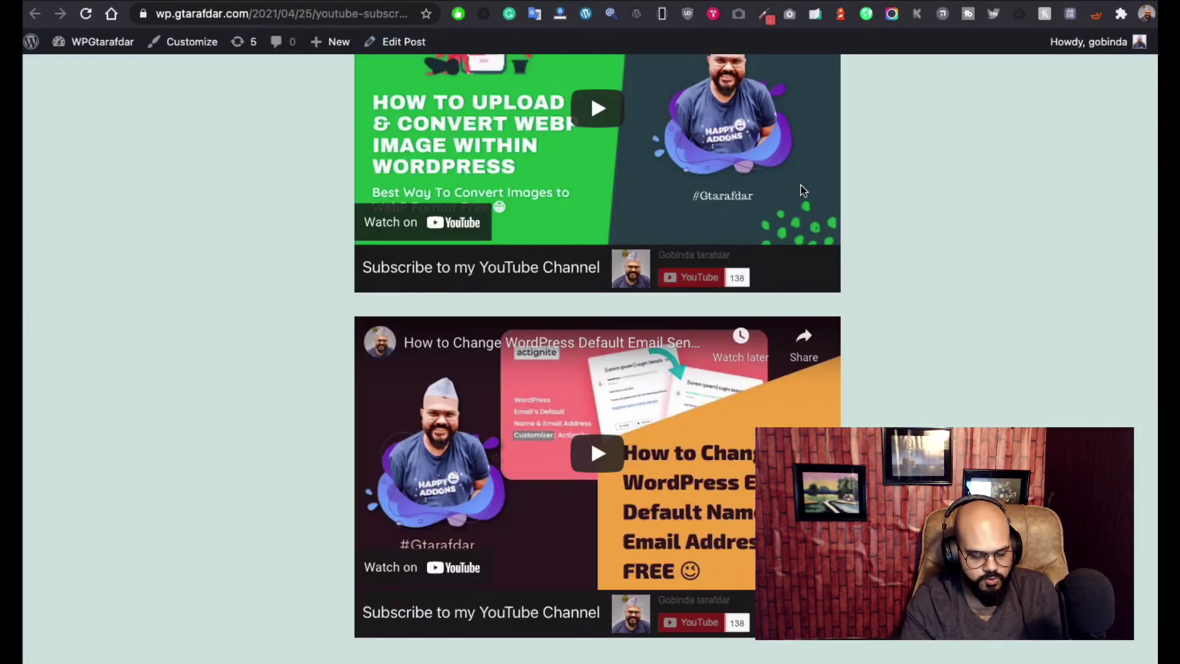
{"action": "key", "text": "super+r"}
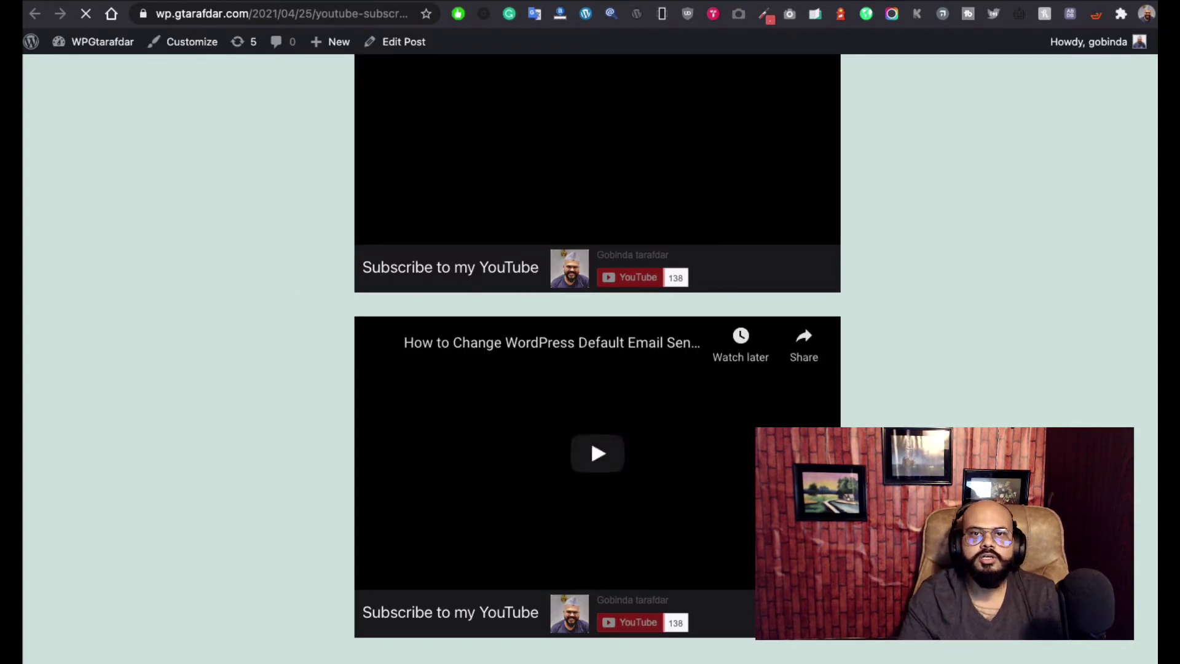
{"action": "key", "text": "ctrl+shift+Tab"}
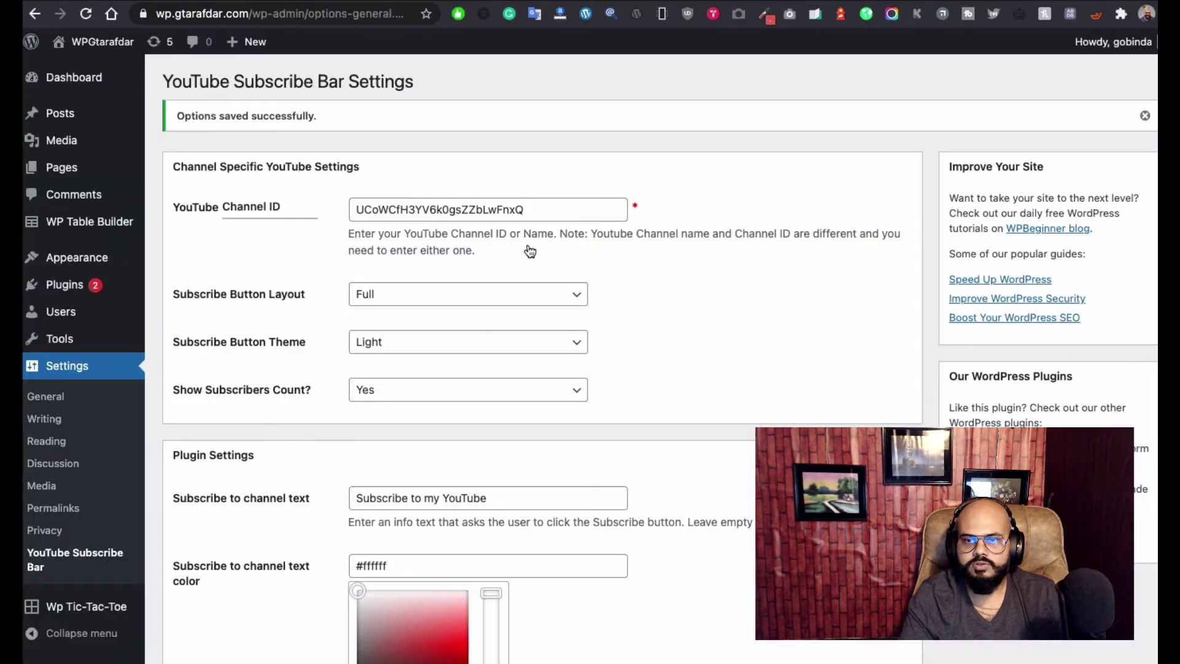
Review the text color and background color options of the subscribe bar in the plugin settings.
{"action": "scroll", "coordinate": [516, 265], "scroll_direction": "down", "scroll_amount": 5}
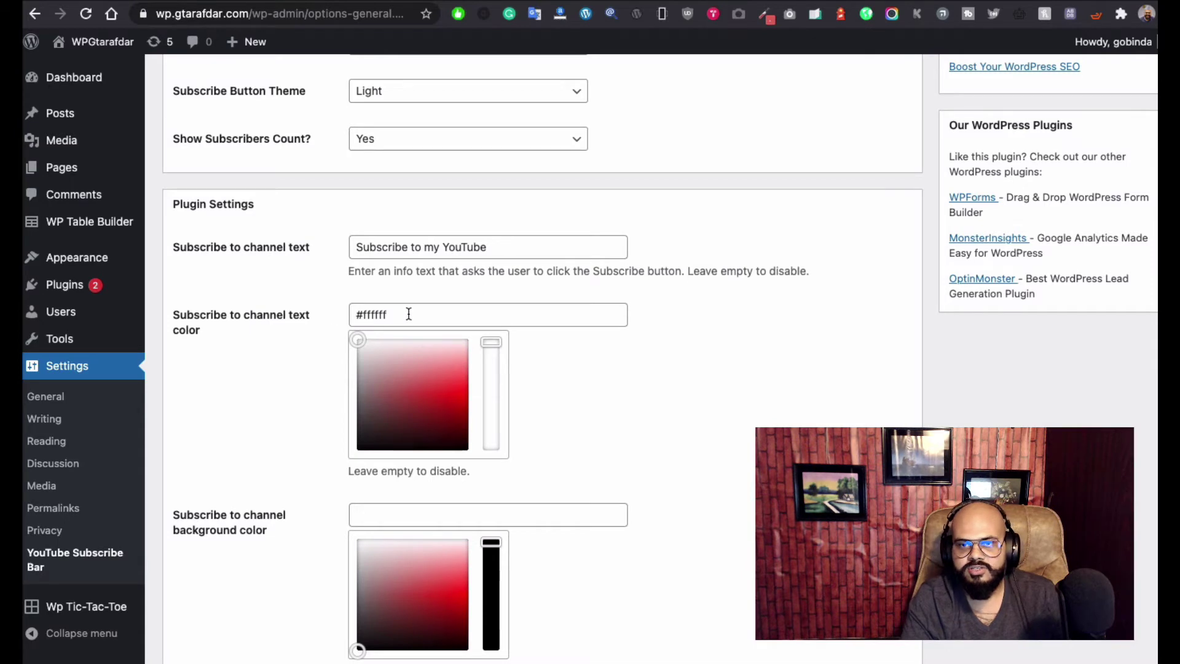
{"action": "scroll", "coordinate": [748, 305], "scroll_direction": "down", "scroll_amount": 2}
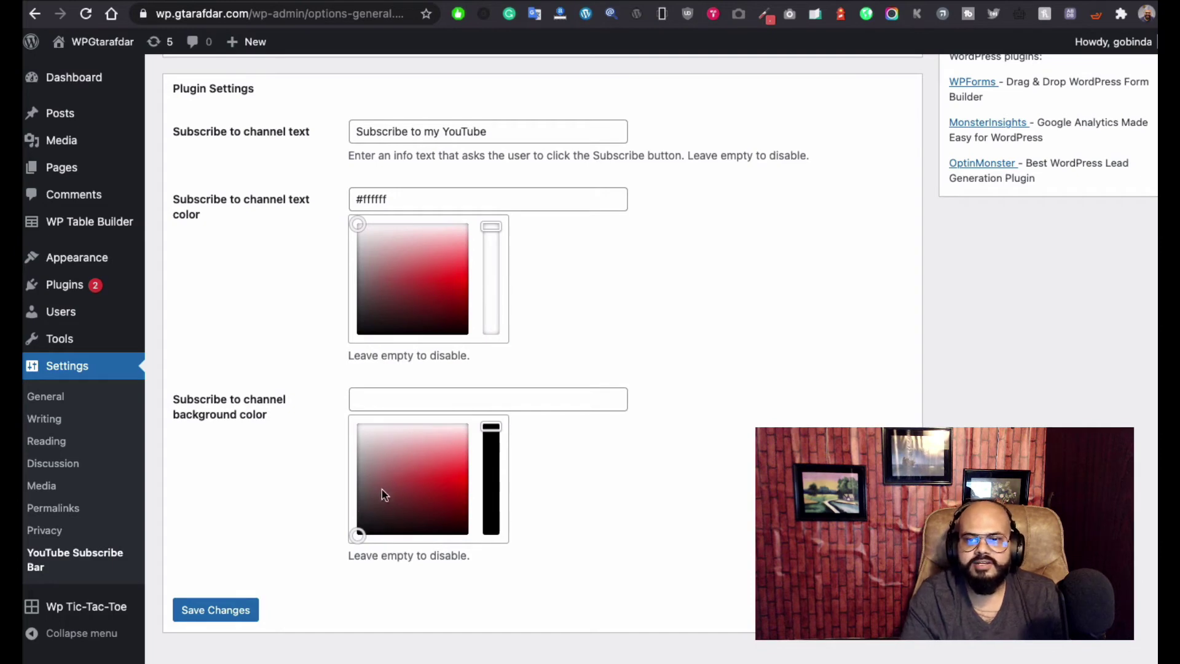
{"action": "left_click", "coordinate": [463, 402]}
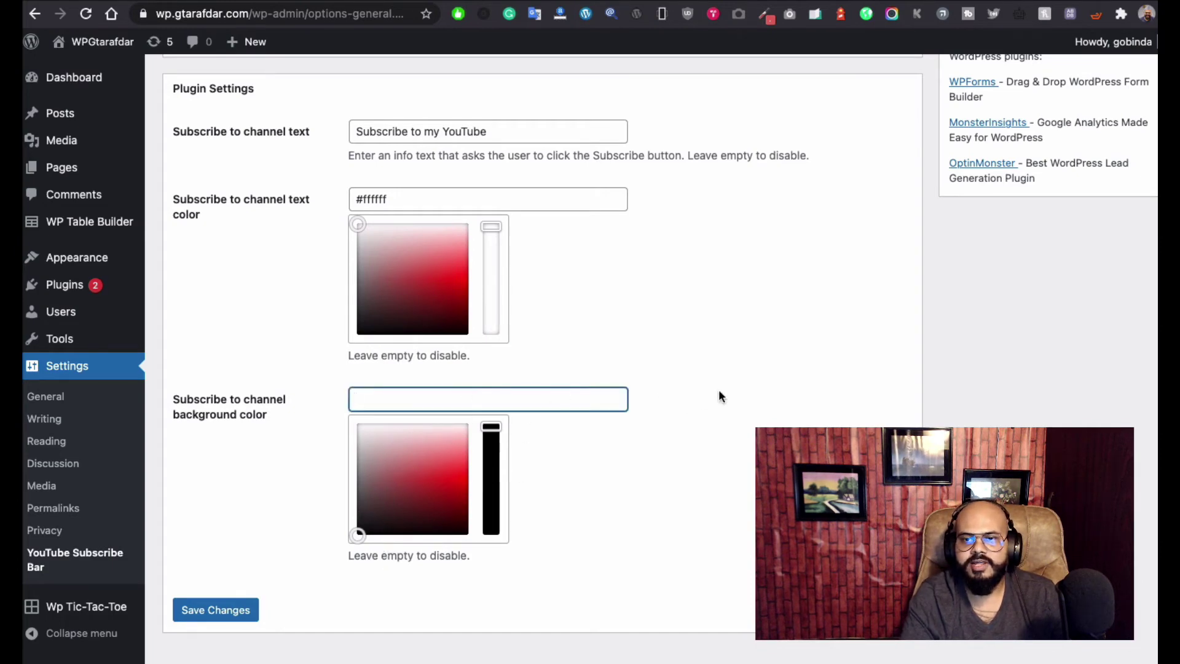
{"action": "left_click", "coordinate": [718, 389]}
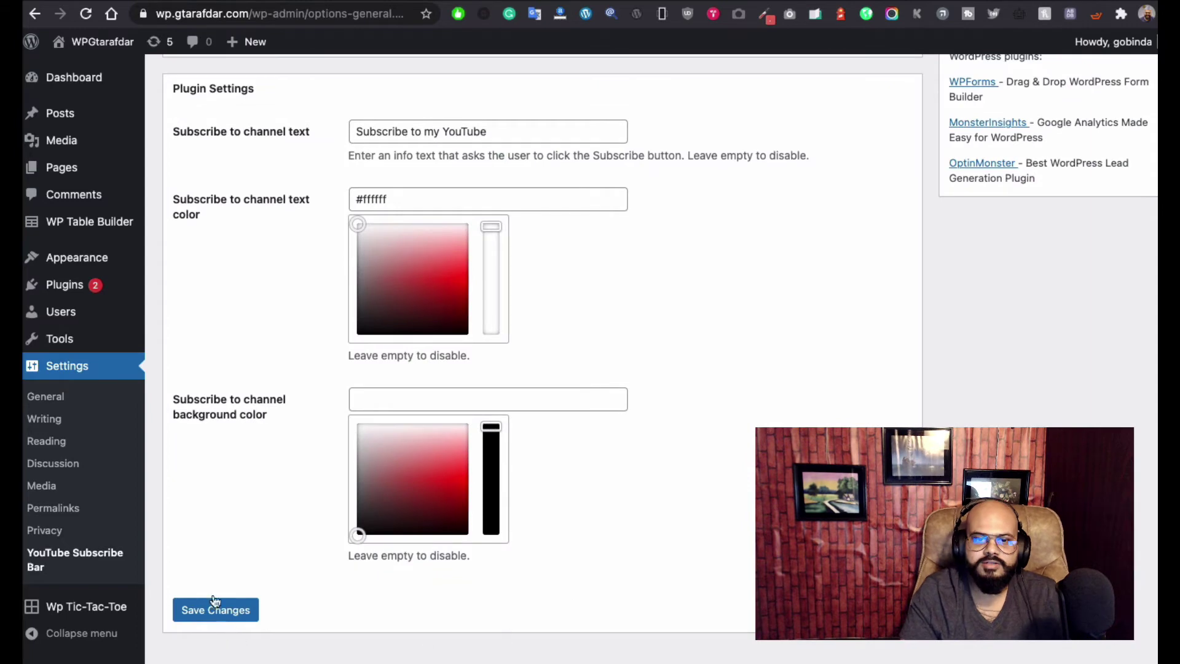
{"action": "scroll", "coordinate": [672, 551], "scroll_direction": "up", "scroll_amount": 5}
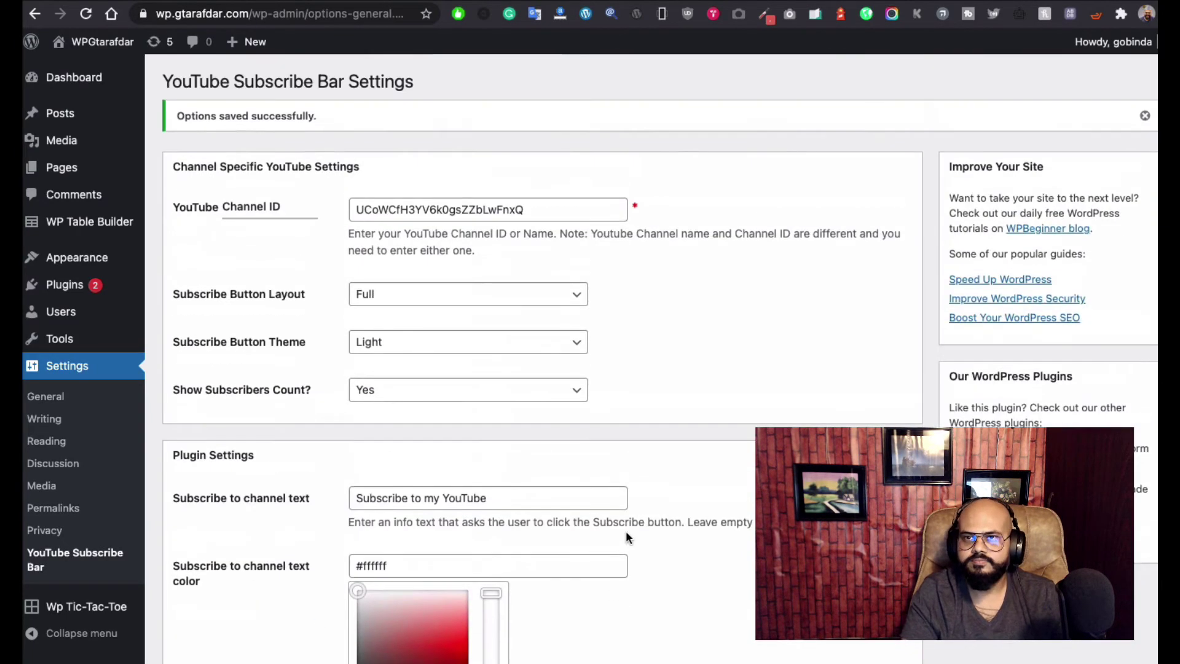
{"action": "scroll", "coordinate": [633, 527], "scroll_direction": "down", "scroll_amount": 5}
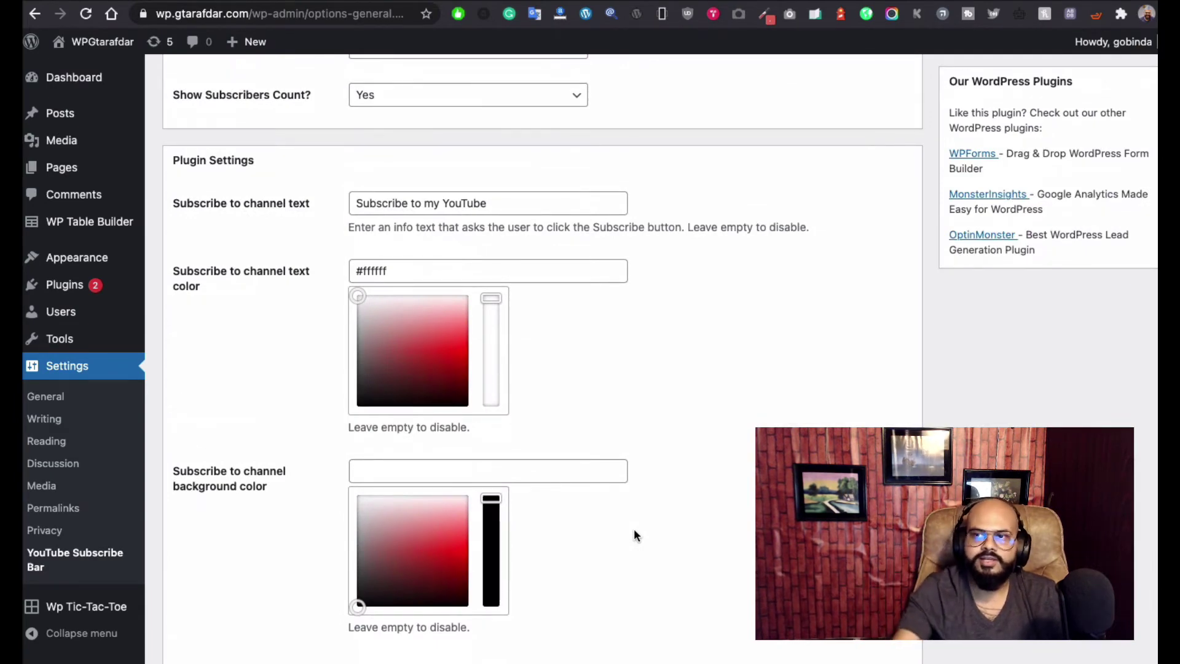
{"action": "scroll", "coordinate": [670, 473], "scroll_direction": "up", "scroll_amount": 5}
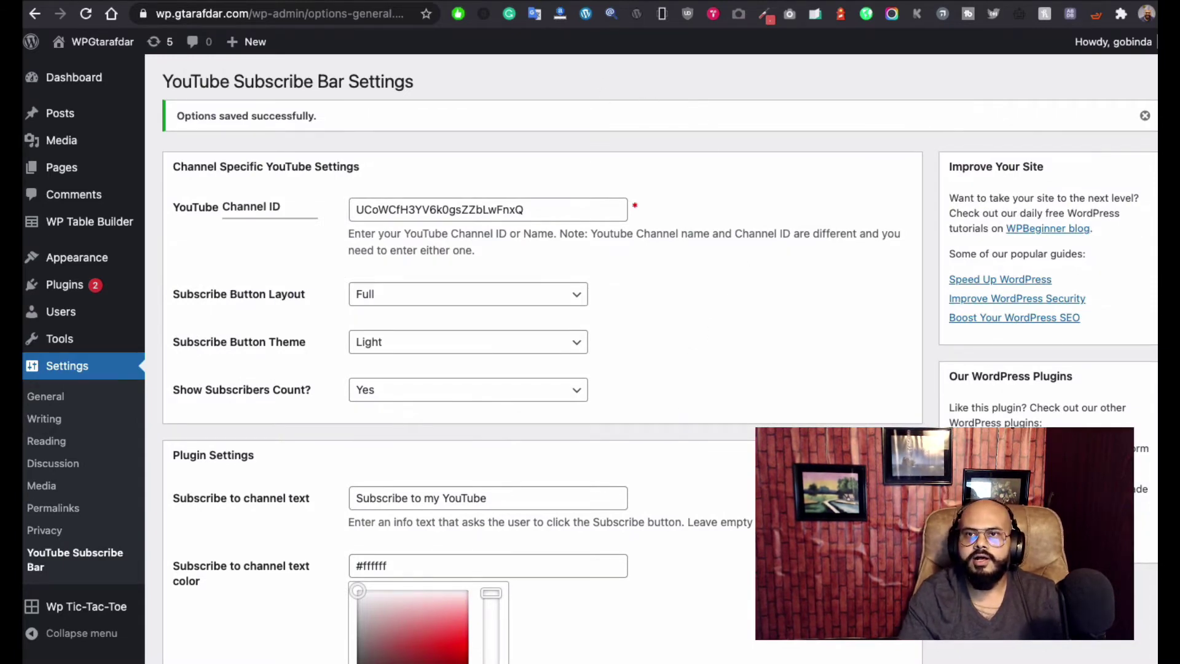
Switch to the post editor and examine the embedded videos and the iframe code block below them.
{"action": "key", "text": "ctrl+Tab"}
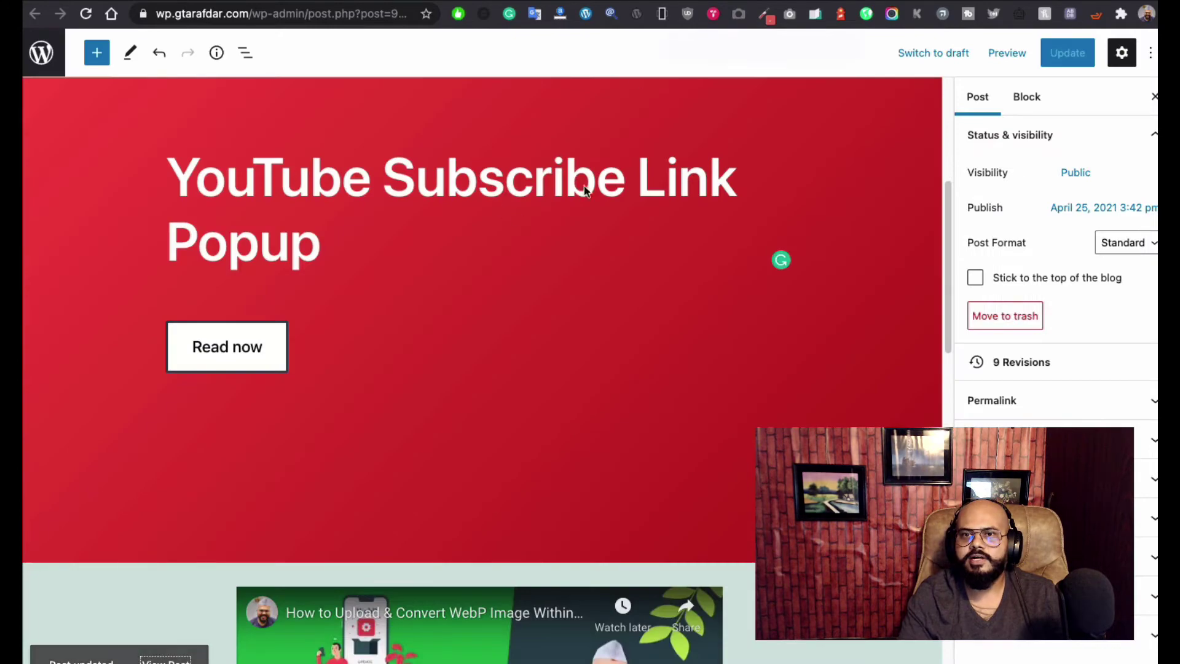
{"action": "scroll", "coordinate": [618, 304], "scroll_direction": "down", "scroll_amount": 10}
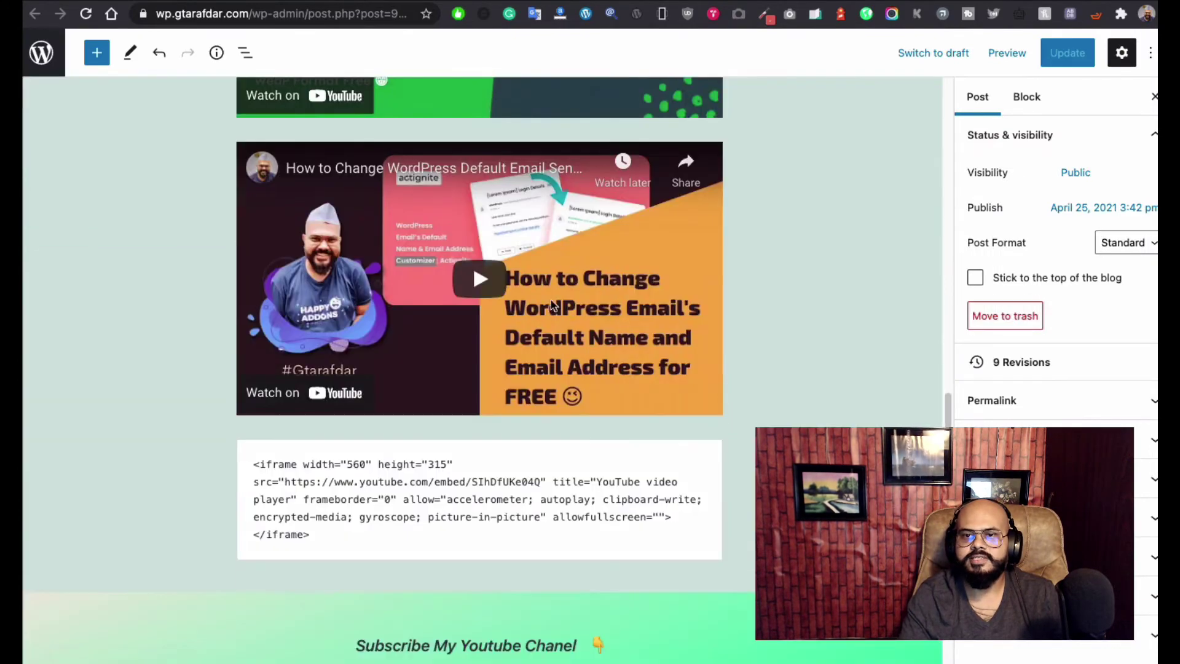
{"action": "scroll", "coordinate": [613, 344], "scroll_direction": "up", "scroll_amount": 4}
{"action": "scroll", "coordinate": [613, 344], "scroll_direction": "up", "scroll_amount": 10}
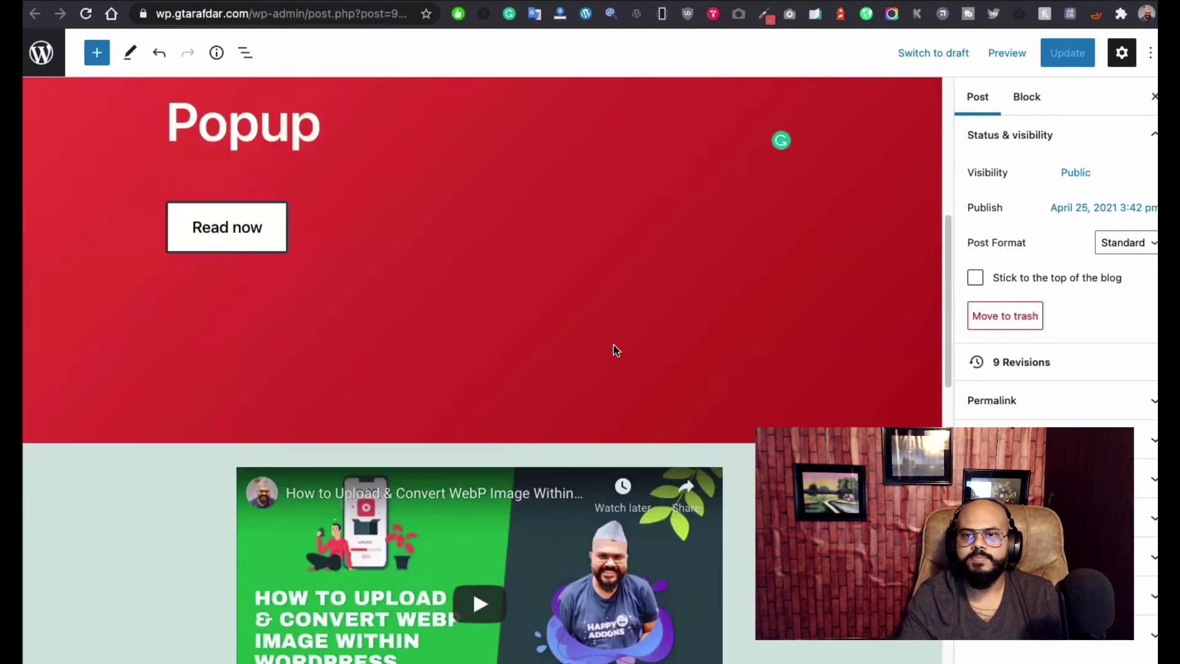
{"action": "scroll", "coordinate": [613, 345], "scroll_direction": "down", "scroll_amount": 4}
{"action": "scroll", "coordinate": [613, 344], "scroll_direction": "down", "scroll_amount": 5}
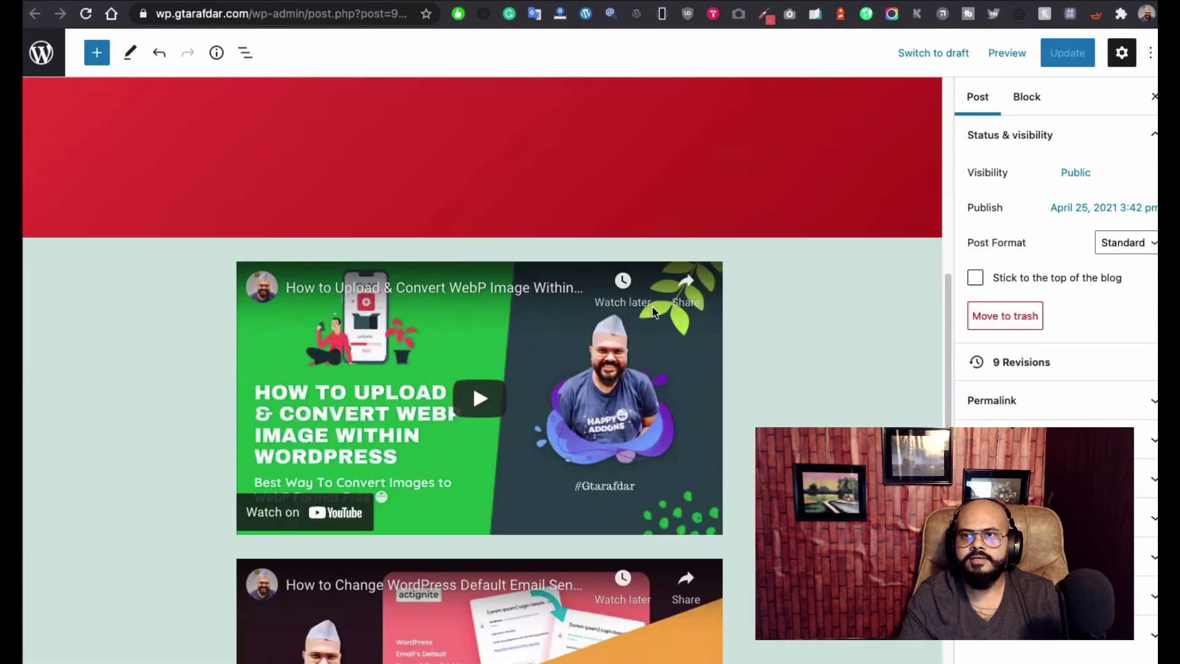
Switch to the YouTube channel page and copy the link address of the "How to Create Youtube Subscribe Popup Link" upload.
{"action": "key", "text": "ctrl+Tab"}
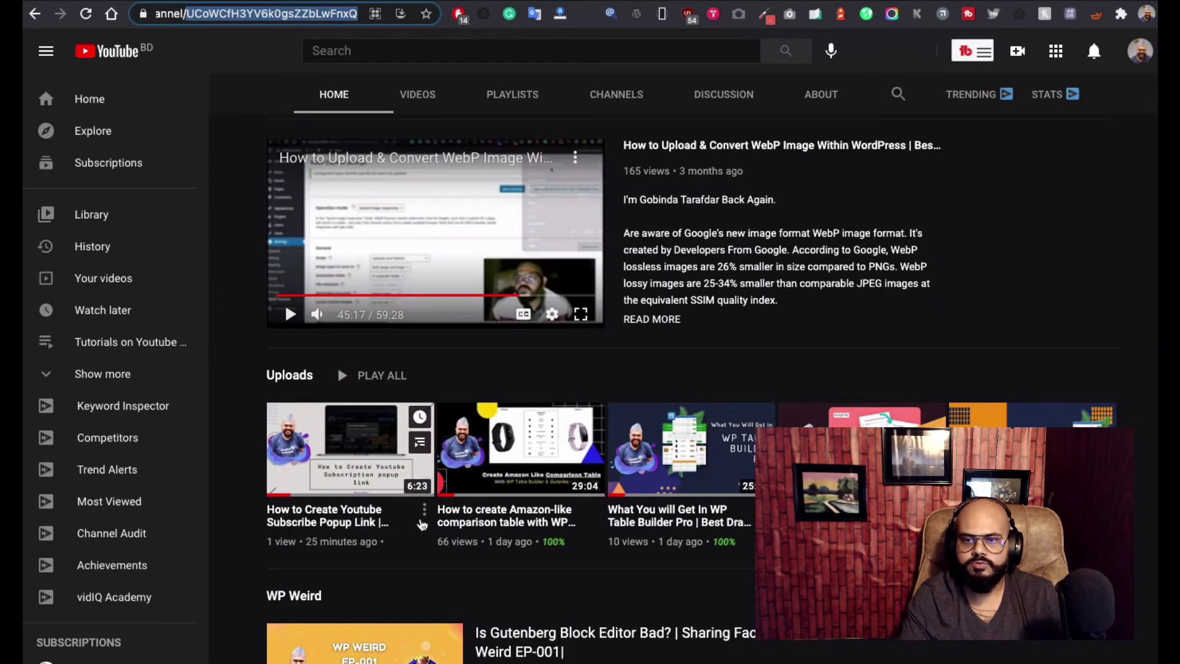
{"action": "mouse_move", "coordinate": [425, 516]}
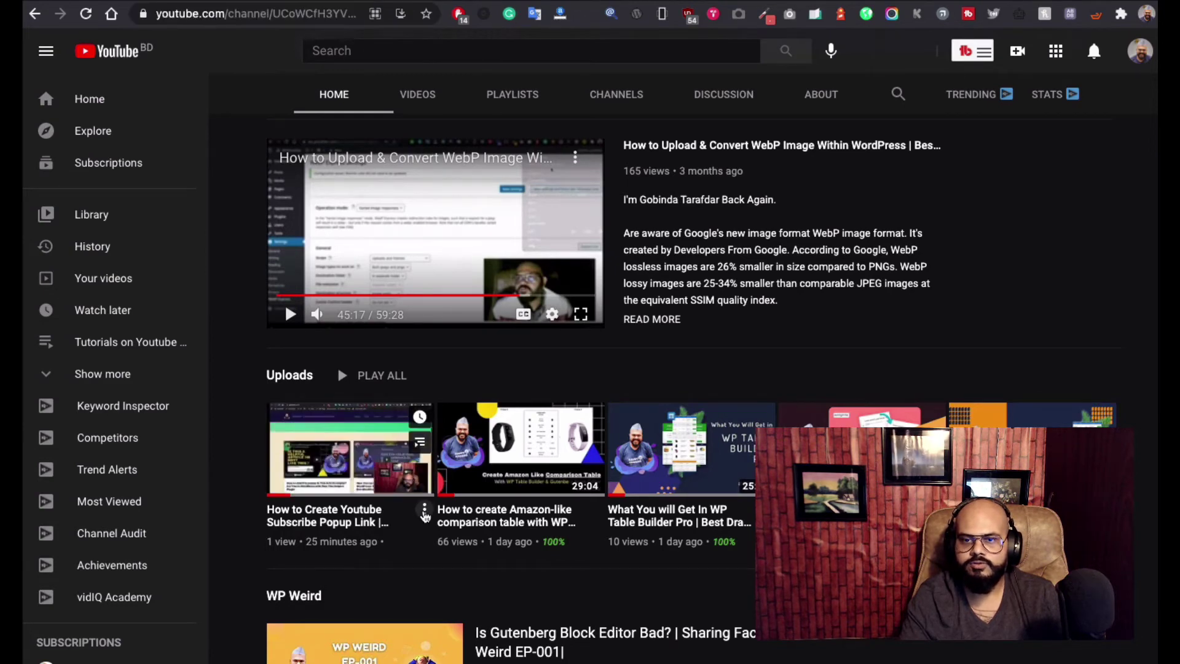
{"action": "left_click", "coordinate": [425, 513]}
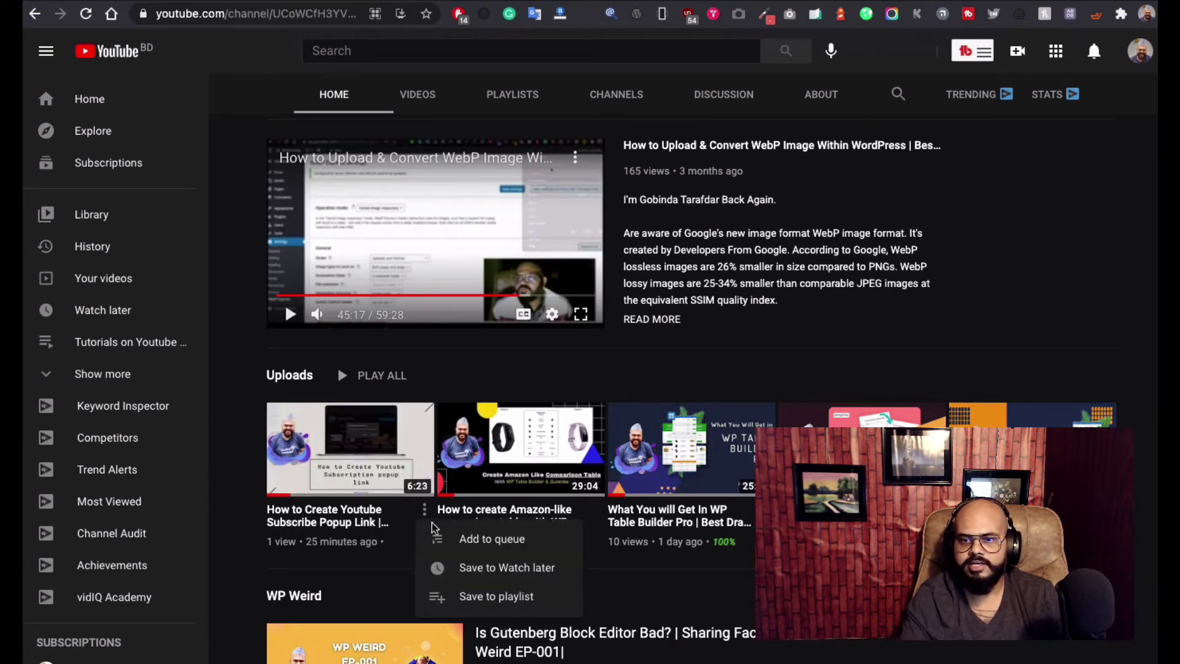
{"action": "right_click", "coordinate": [417, 522]}
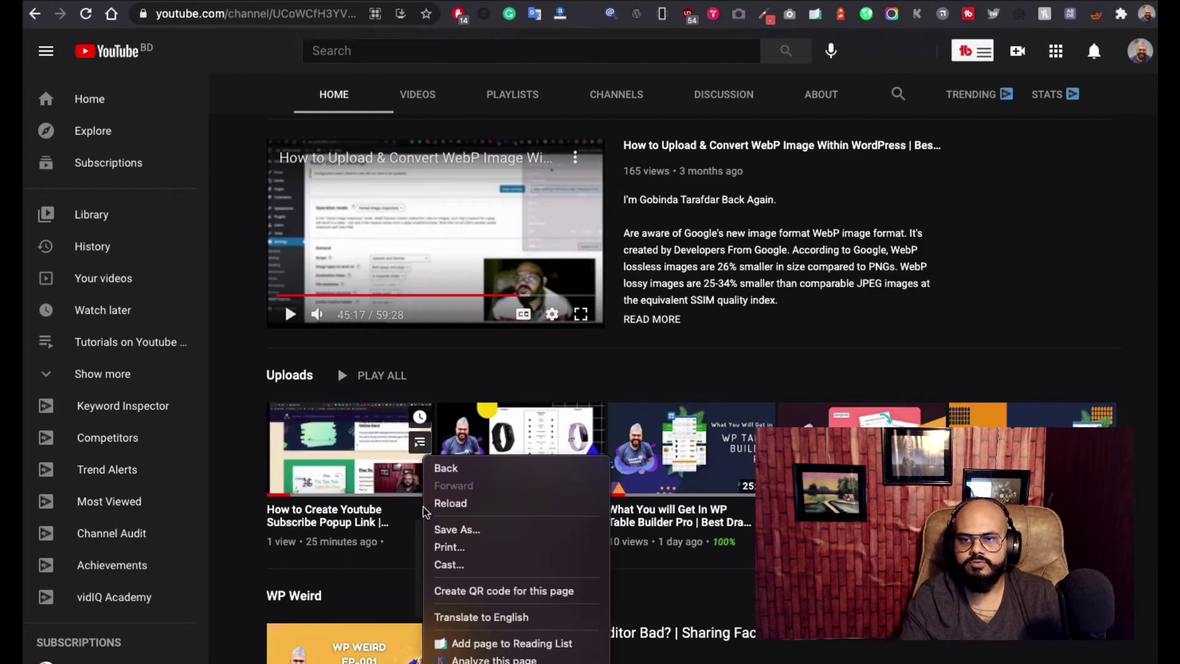
{"action": "left_click", "coordinate": [395, 594]}
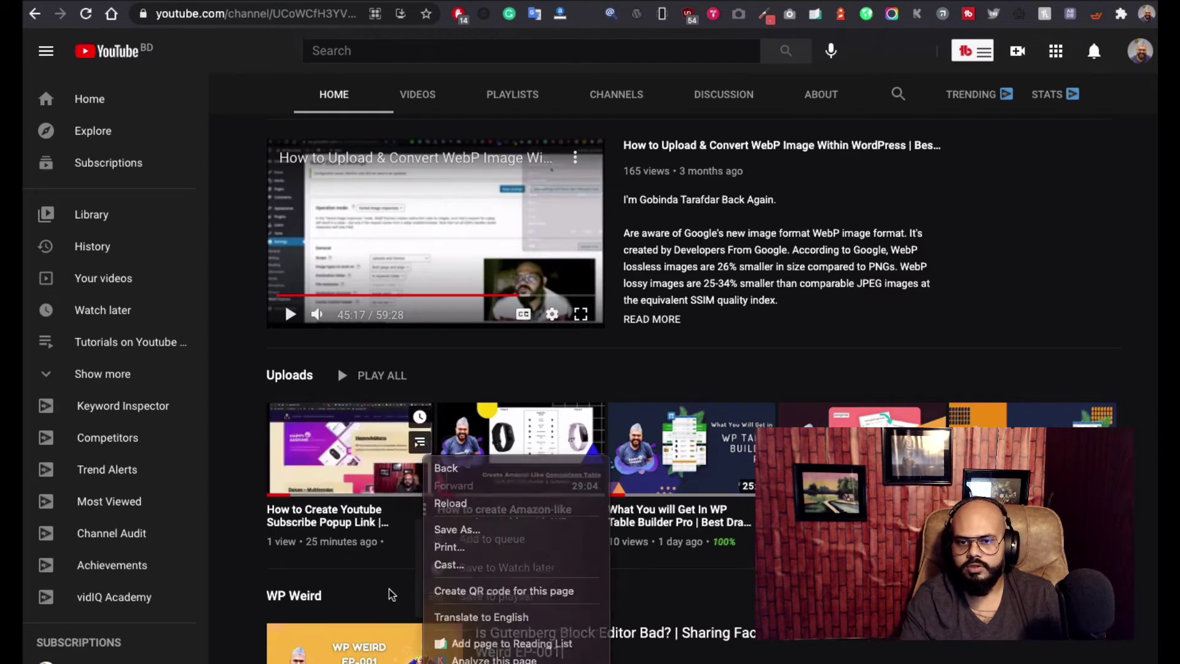
{"action": "right_click", "coordinate": [352, 513]}
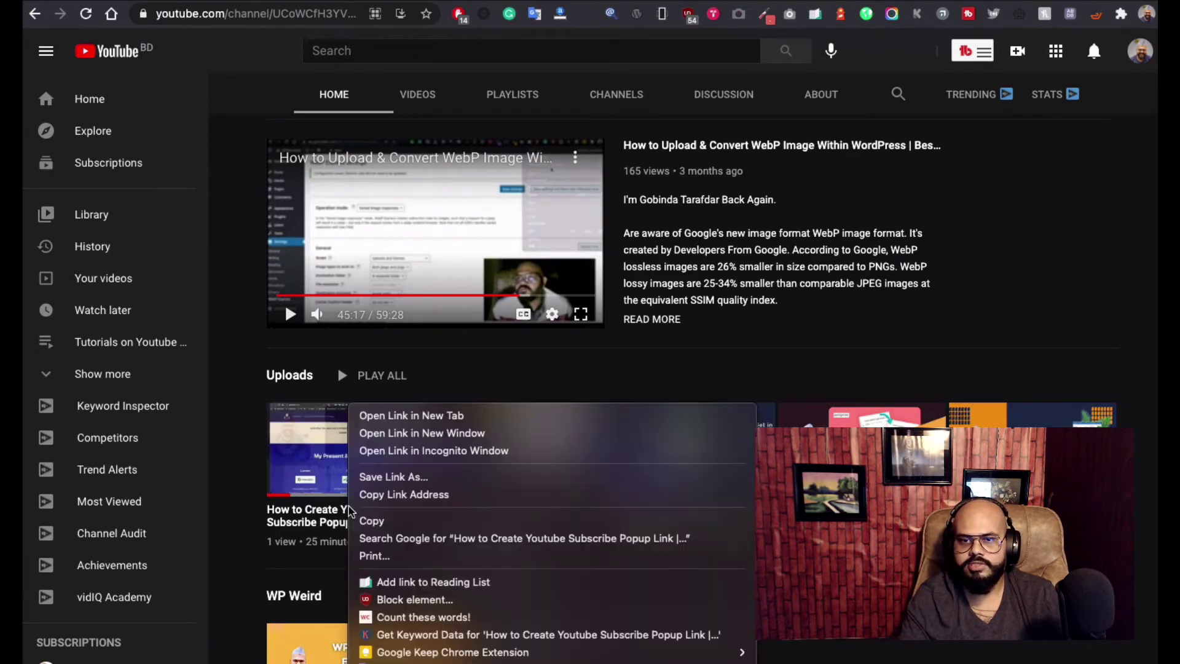
{"action": "left_click", "coordinate": [423, 495]}
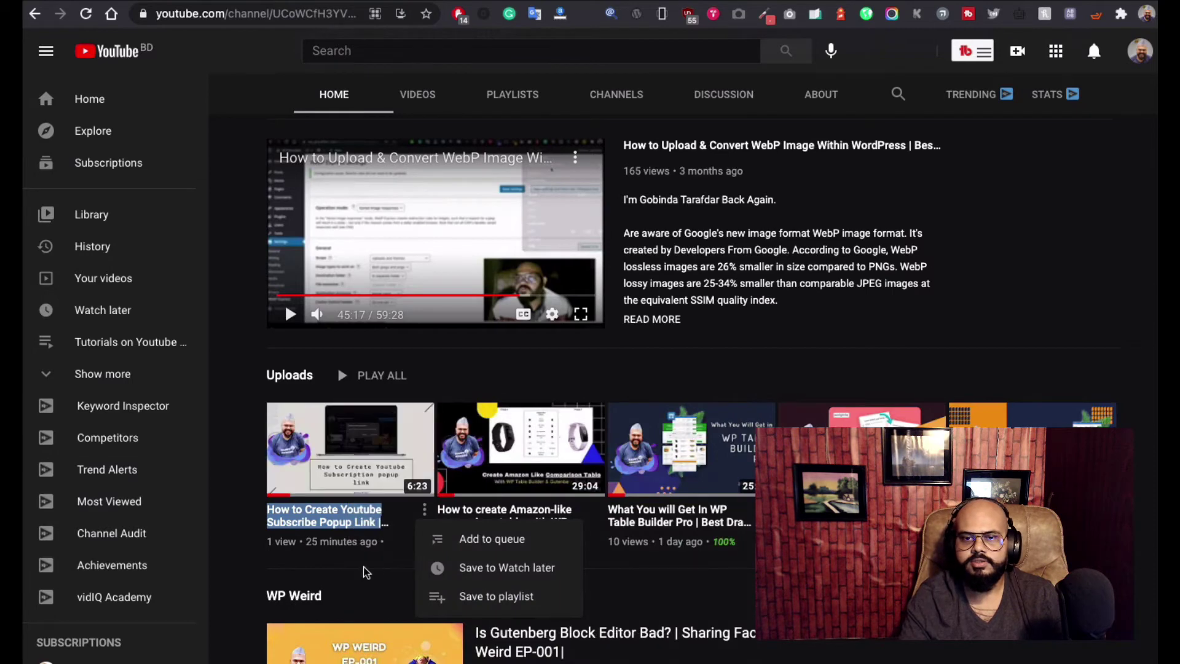
{"action": "left_click", "coordinate": [364, 572]}
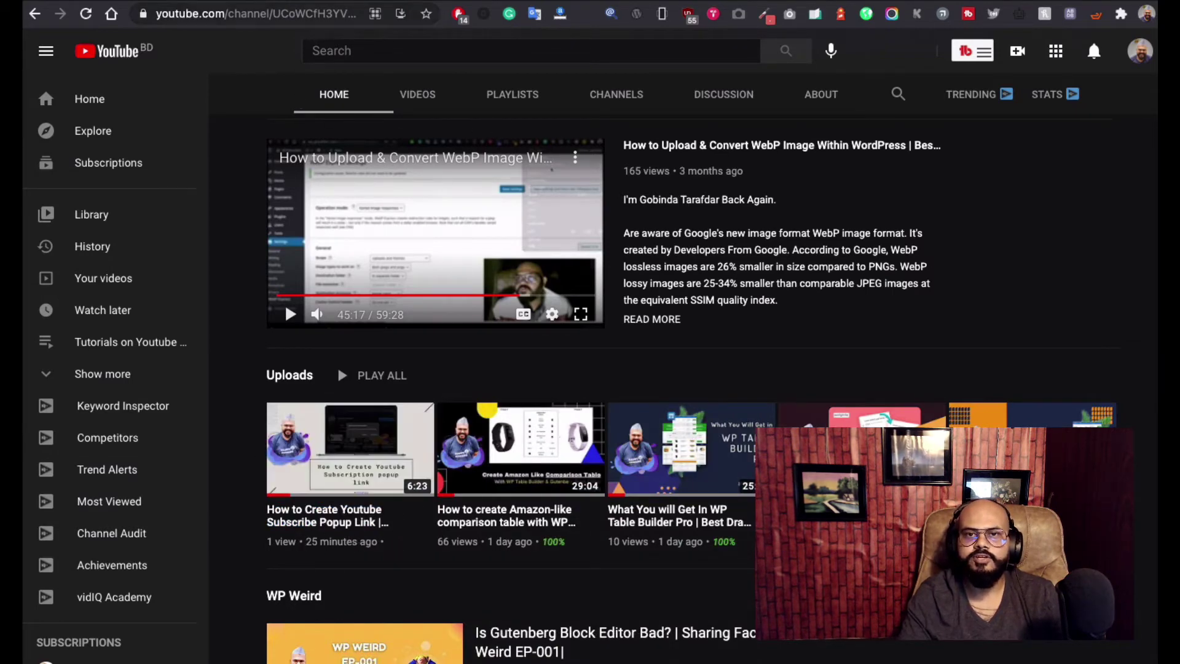
Return to the post editor and embed the copied YouTube video link in a new block directly after the iframe code block.
{"action": "key", "text": "ctrl+Tab"}
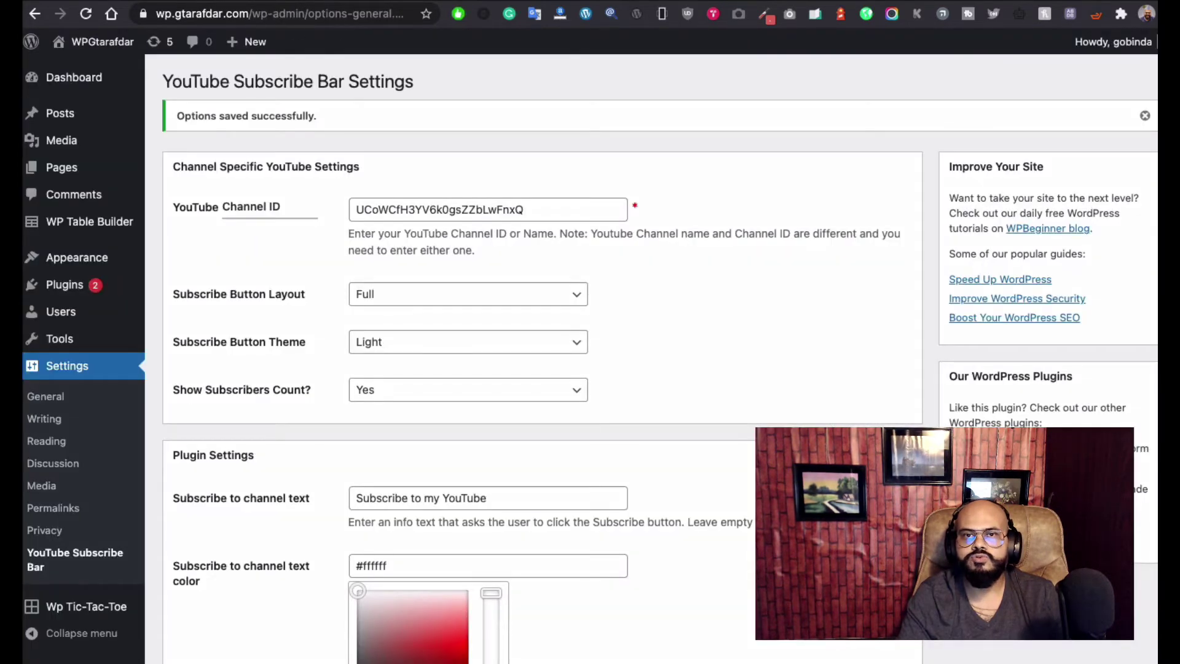
{"action": "key", "text": "ctrl+Tab"}
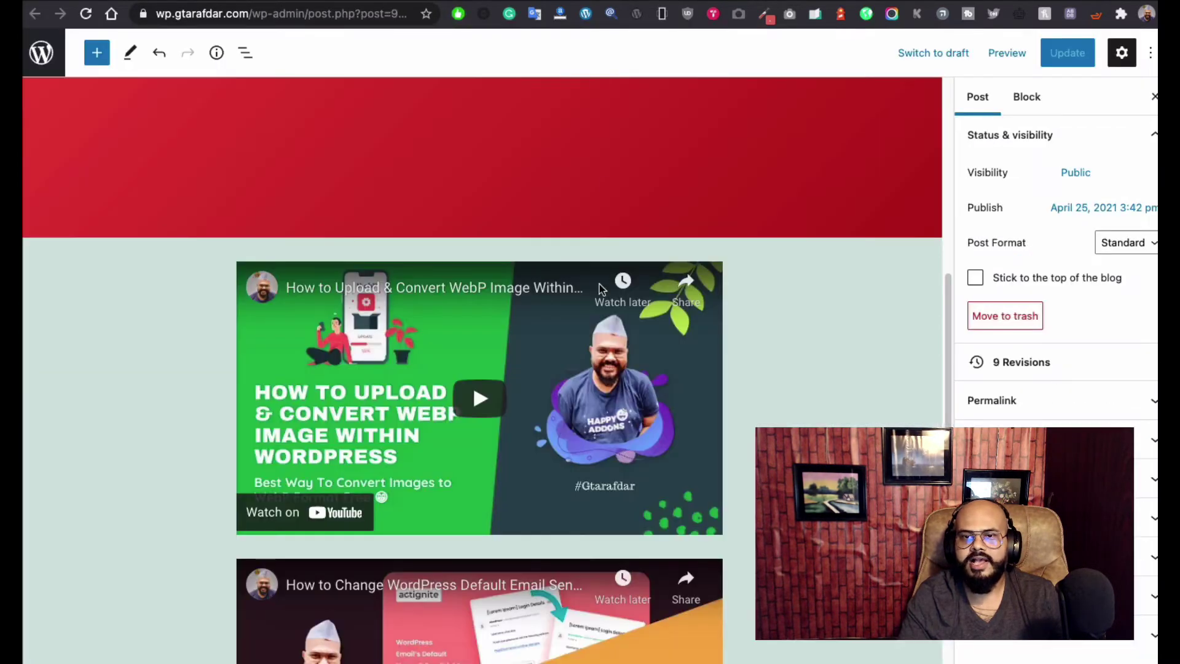
{"action": "scroll", "coordinate": [595, 274], "scroll_direction": "down", "scroll_amount": 8}
{"action": "scroll", "coordinate": [600, 383], "scroll_direction": "down", "scroll_amount": 1}
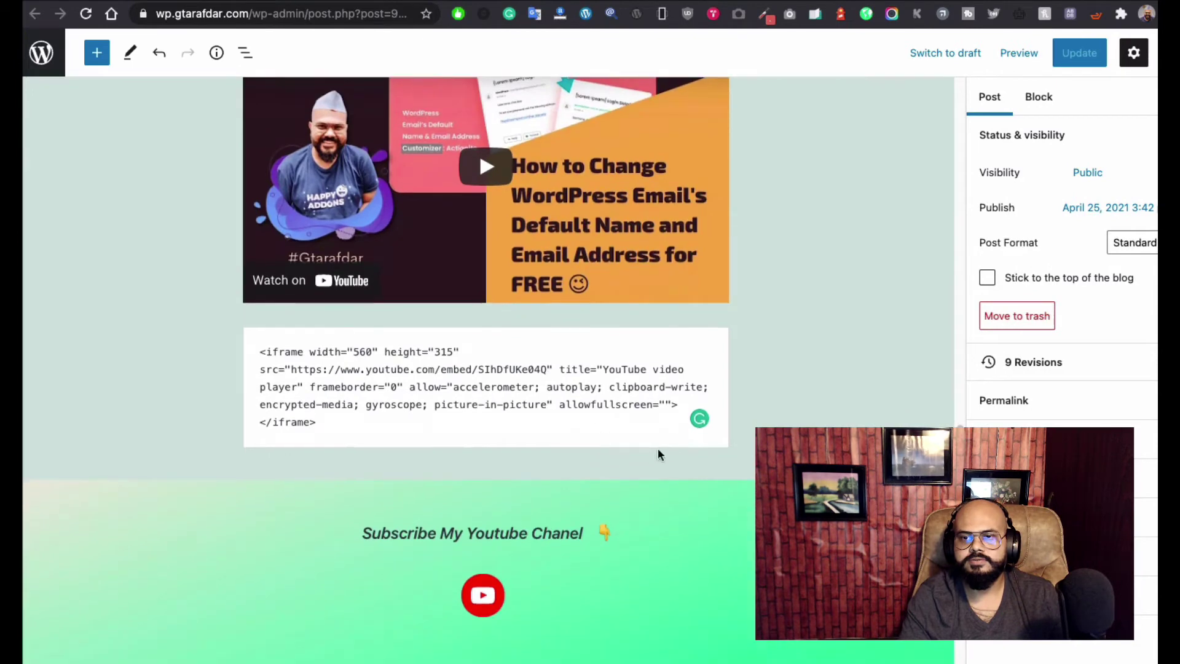
{"action": "left_click", "coordinate": [726, 445]}
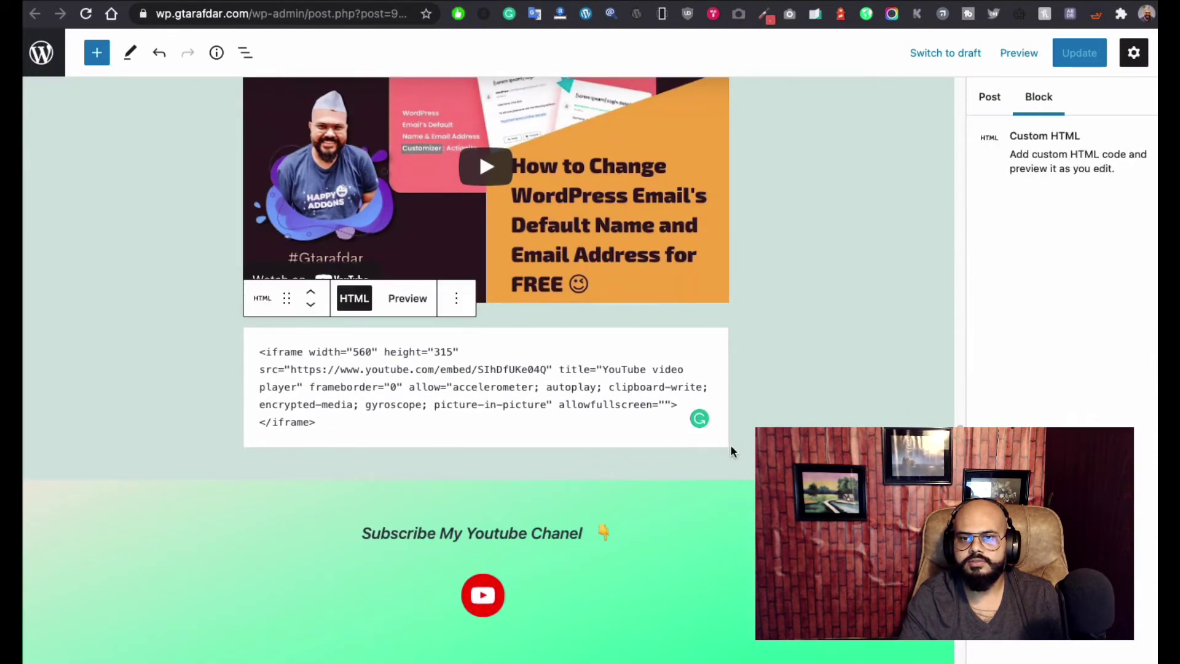
{"action": "left_click", "coordinate": [456, 298]}
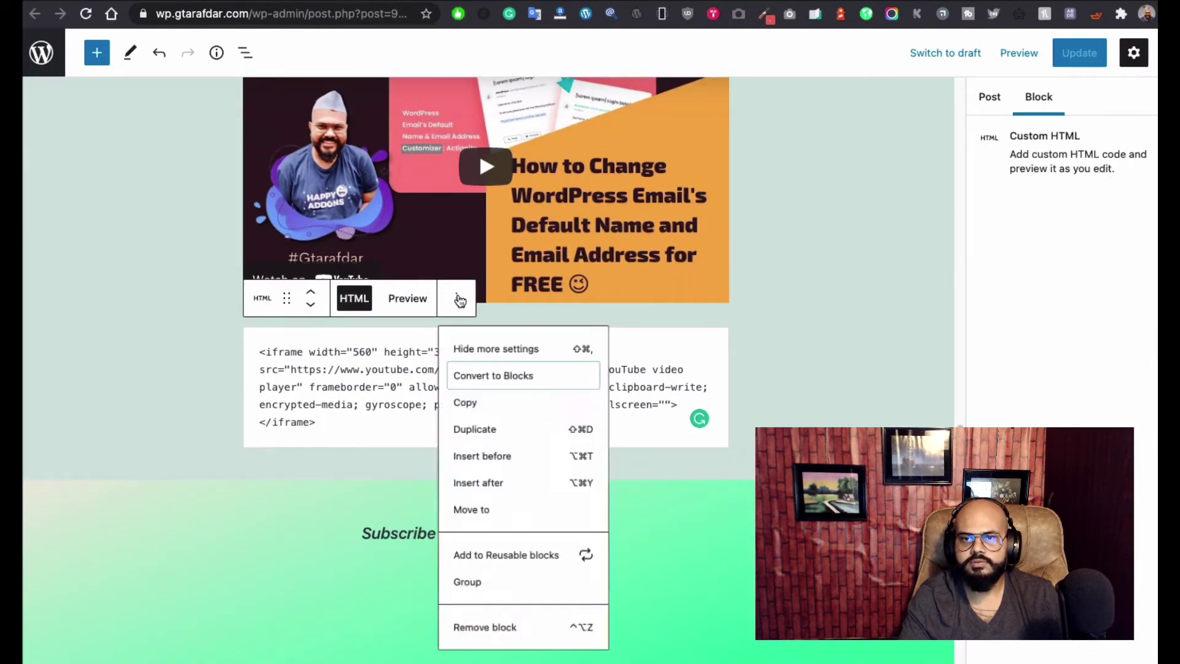
{"action": "left_click", "coordinate": [497, 494]}
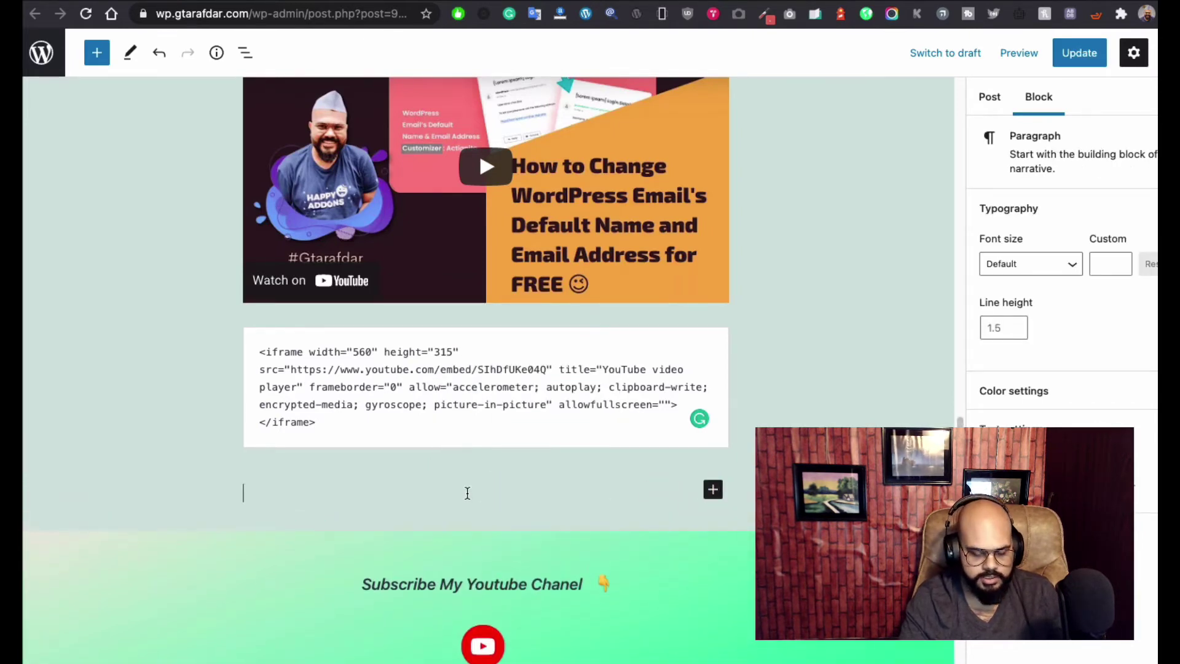
{"action": "key", "text": "ctrl+v"}
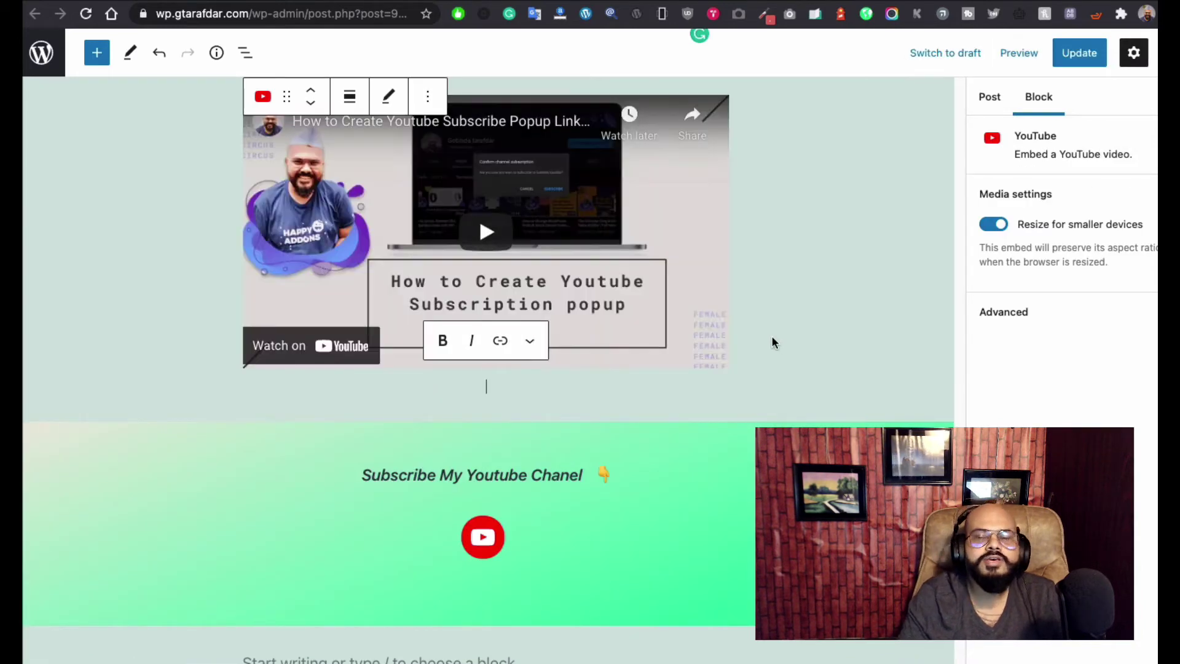
Update the post with the new video embed and check the subscribe bar under the embedded videos on the published page.
{"action": "scroll", "coordinate": [766, 339], "scroll_direction": "up", "scroll_amount": 1}
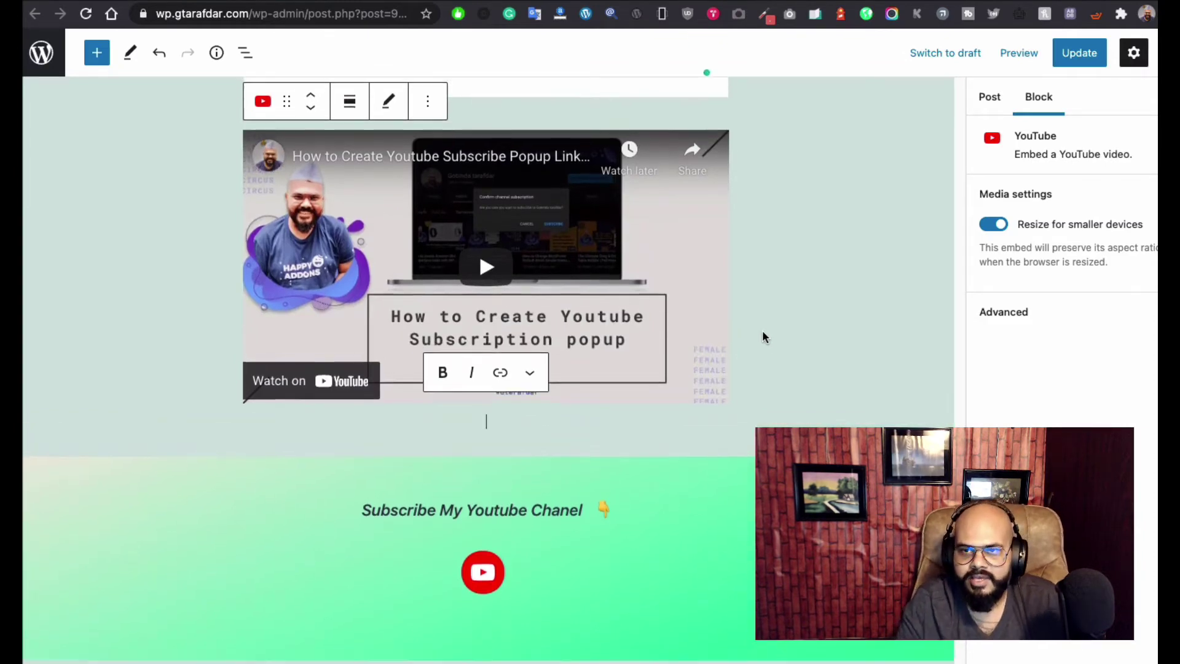
{"action": "scroll", "coordinate": [762, 332], "scroll_direction": "up", "scroll_amount": 3}
{"action": "left_click", "coordinate": [1071, 62]}
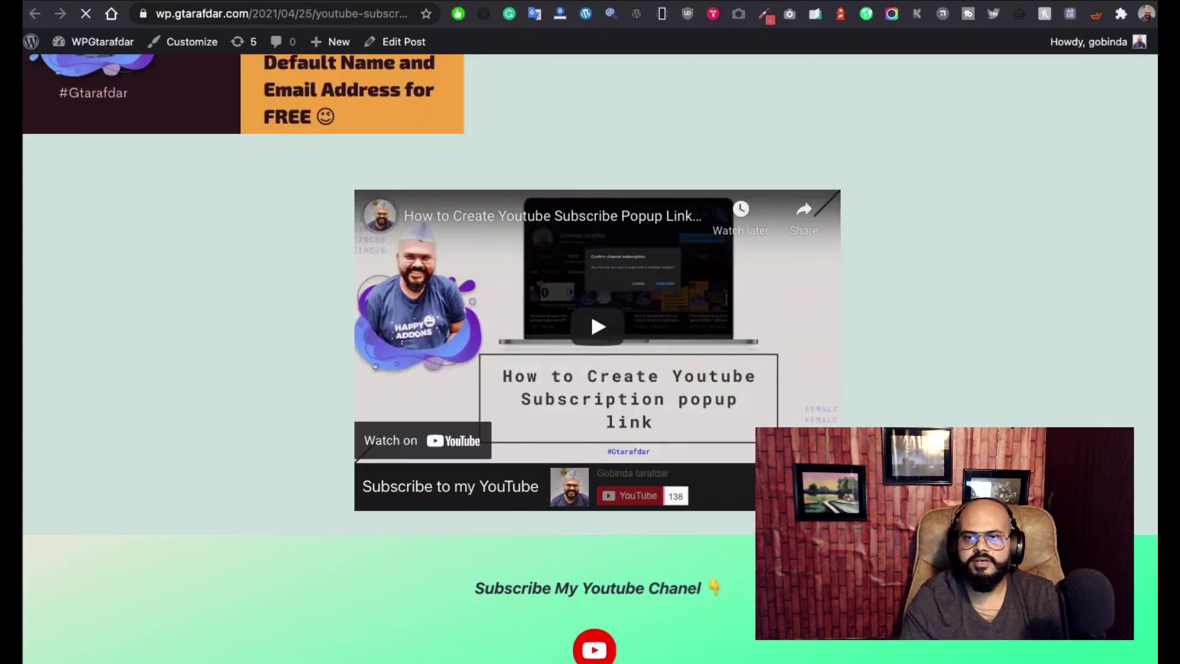
{"action": "scroll", "coordinate": [590, 539], "scroll_direction": "up", "scroll_amount": 4}
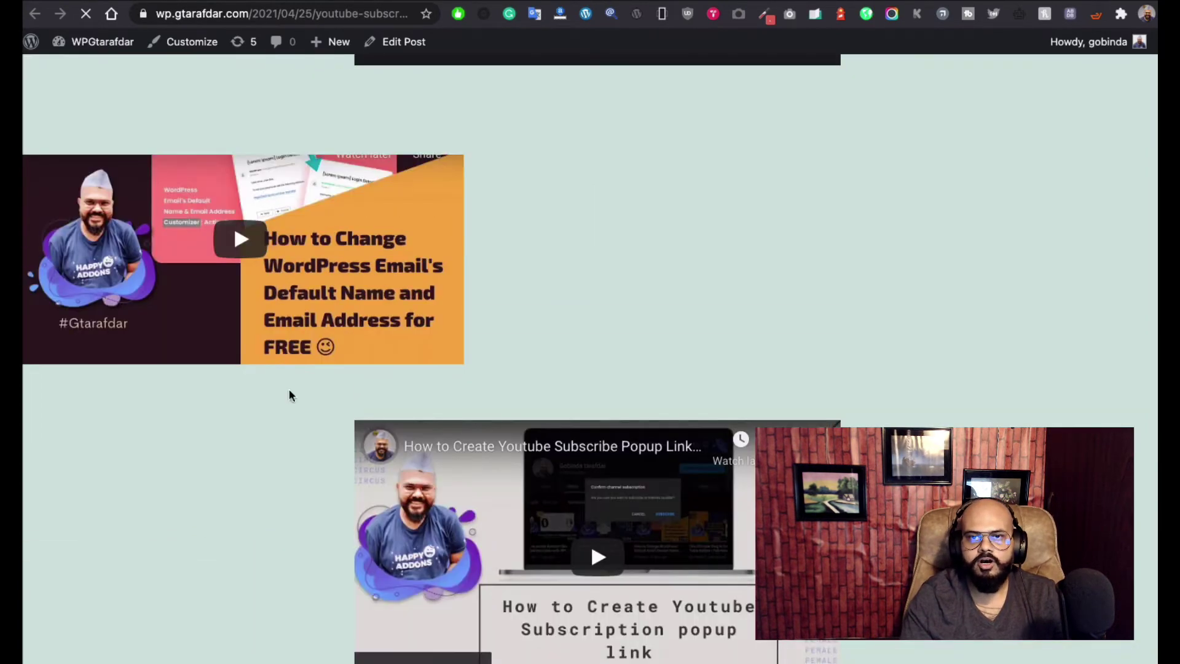